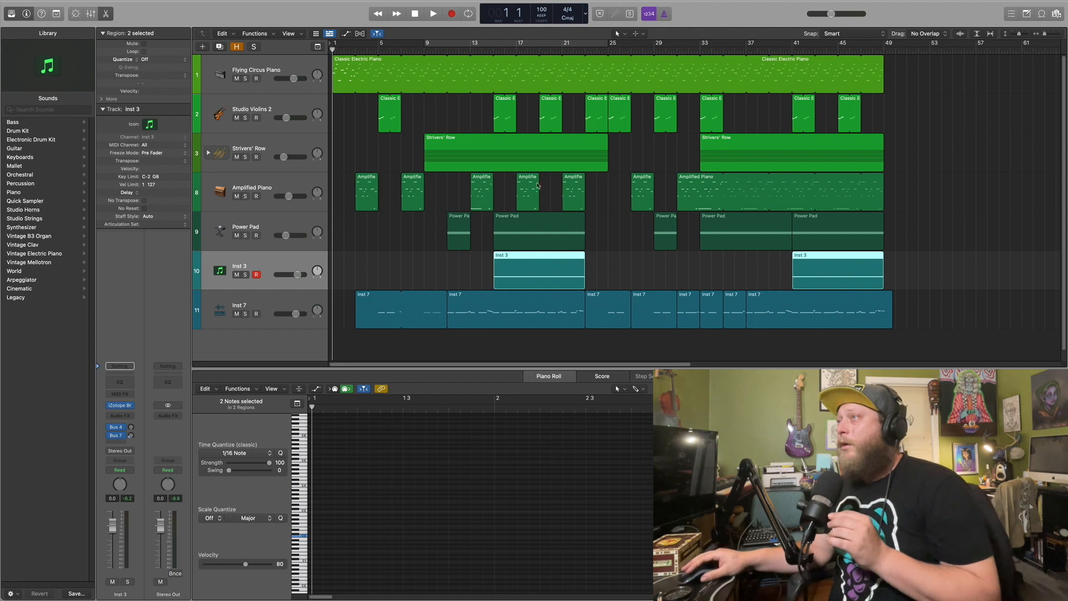
Play the full arrangement from about bar 15, stop it and return the playhead to the project start.
click(496, 51)
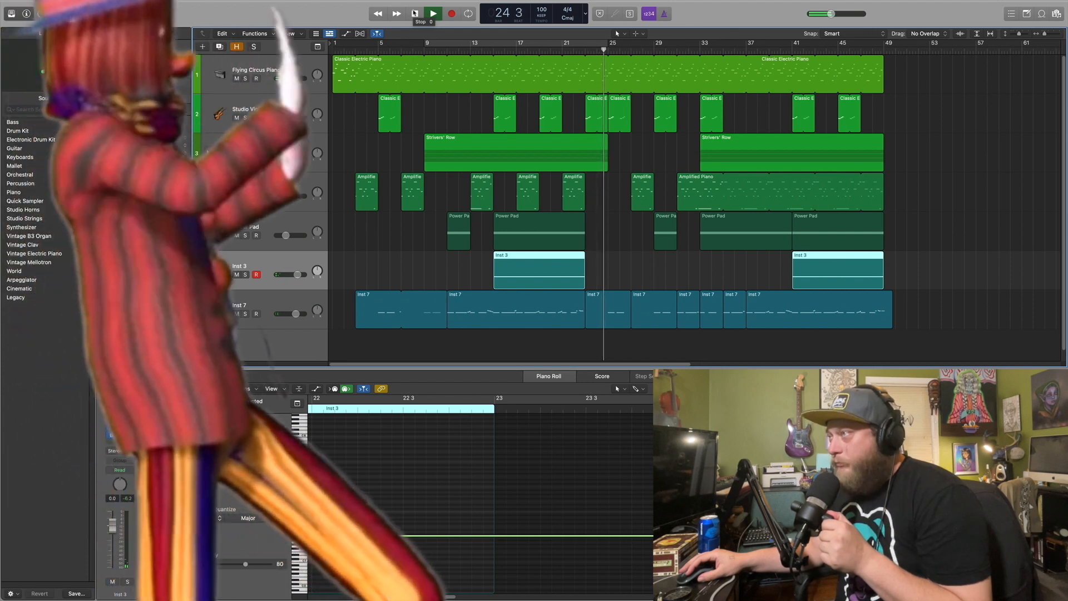
click(414, 14)
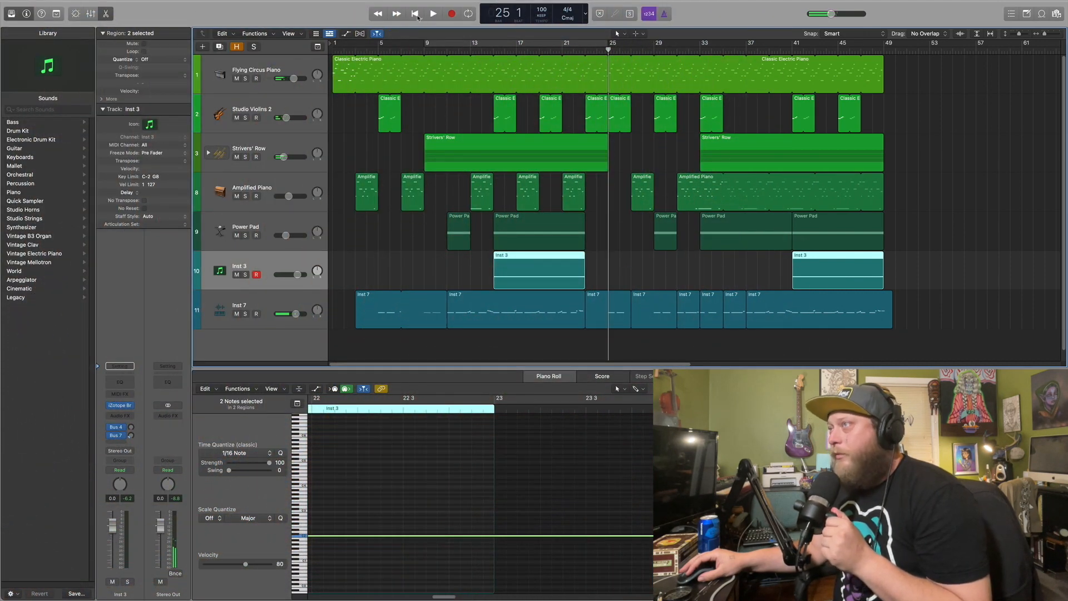
key(Return)
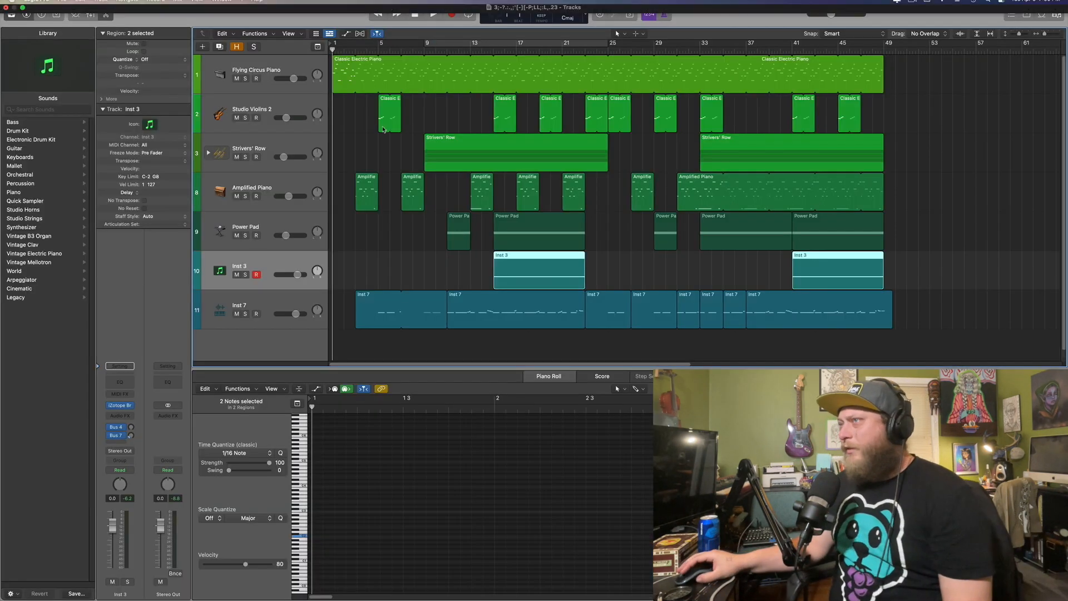
Solo the Flying Circus Piano track, listen to it from bar 1 and return the playhead to the start.
click(275, 64)
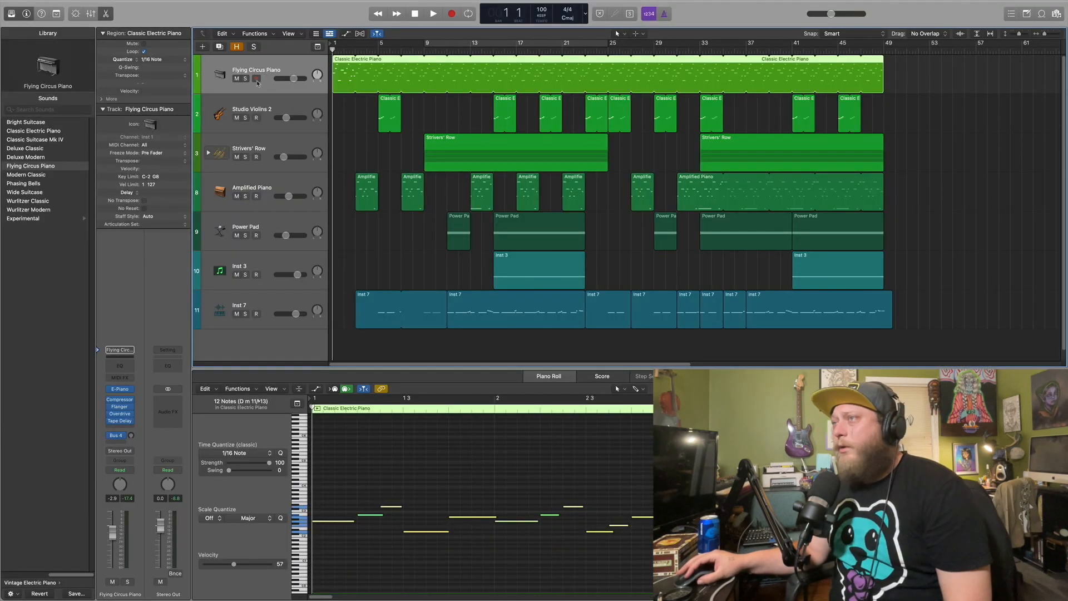
click(246, 79)
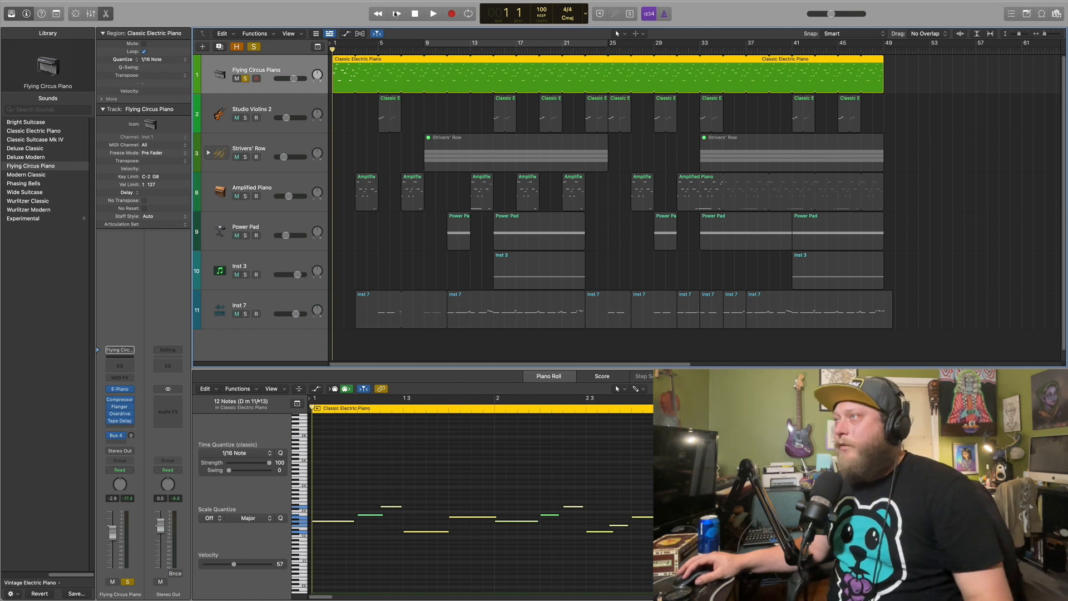
click(433, 13)
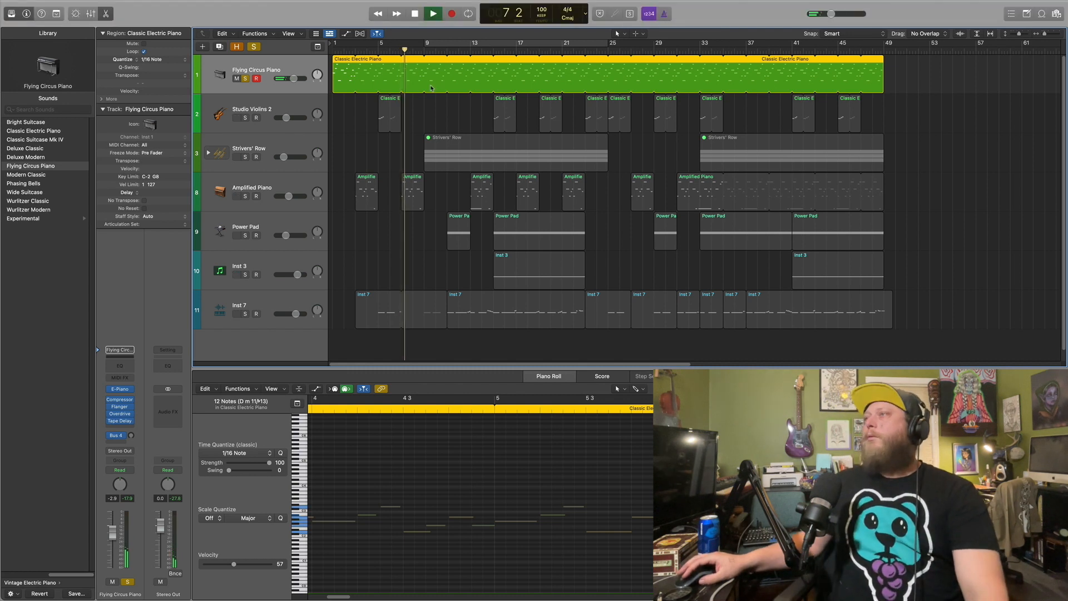
click(415, 14)
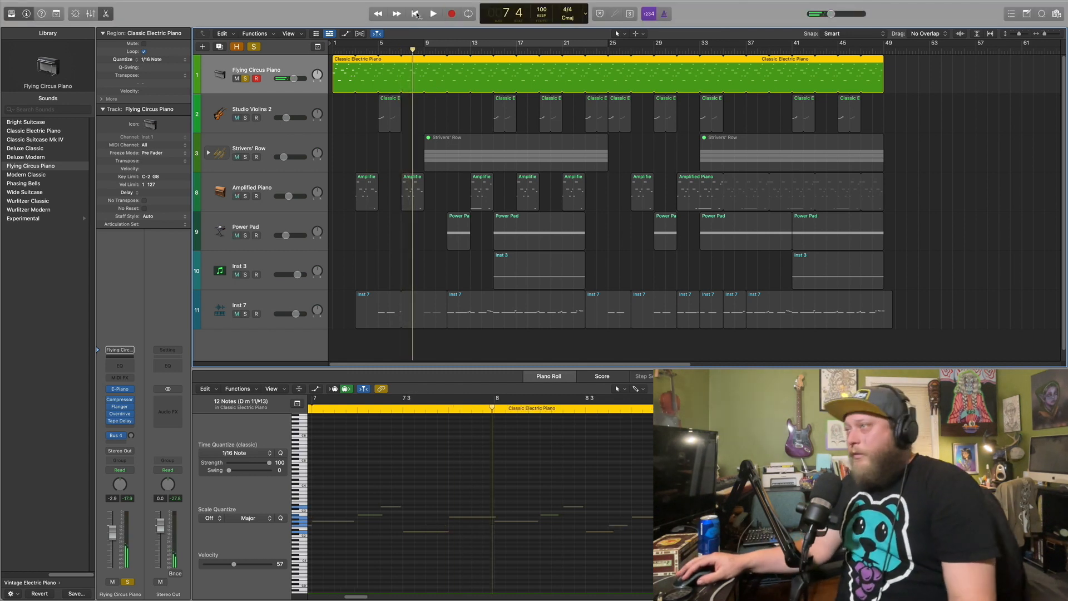
click(415, 14)
Clear the existing solo, solo only the Amplified Piano track and play back its first region.
click(260, 189)
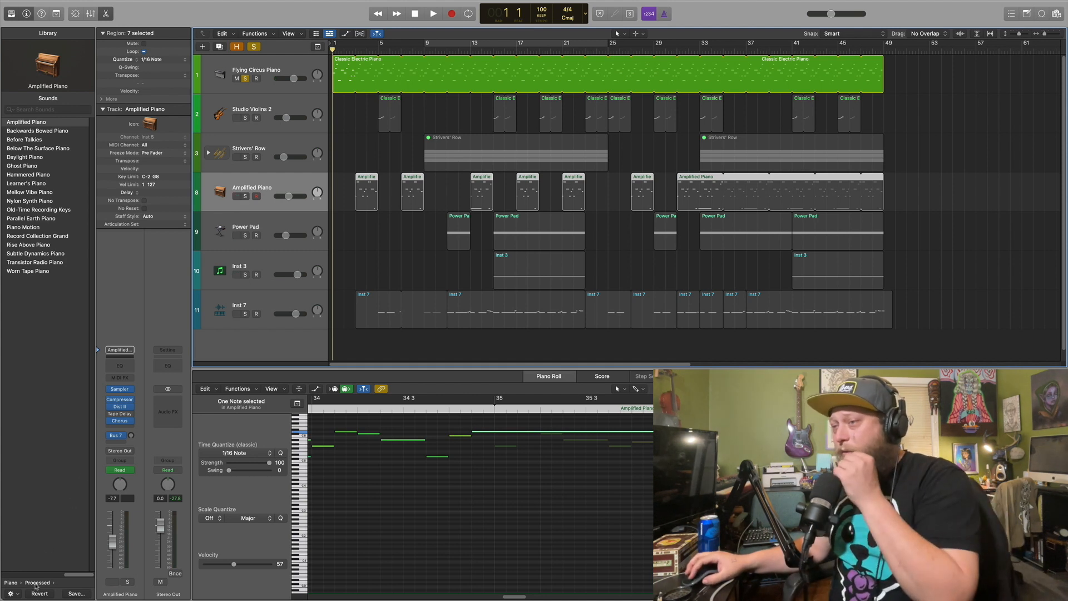
click(245, 196)
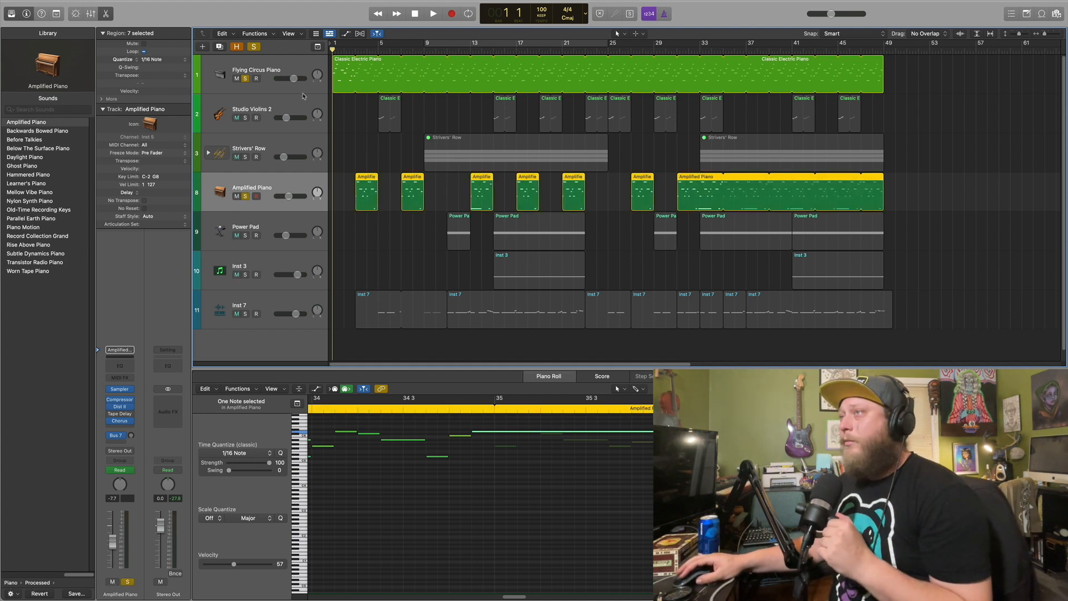
click(254, 47)
click(246, 196)
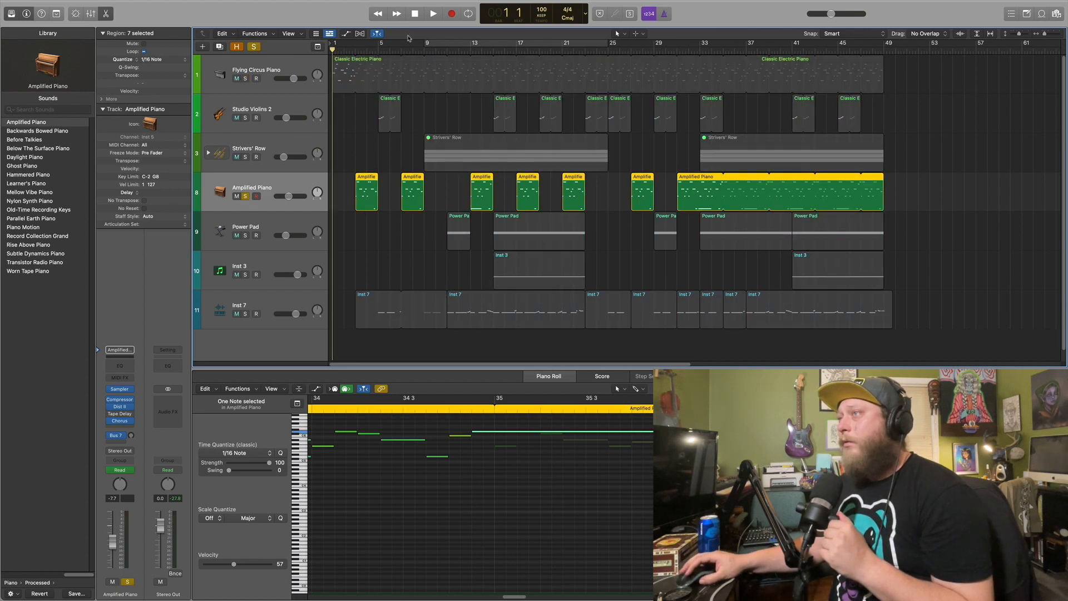
key(space)
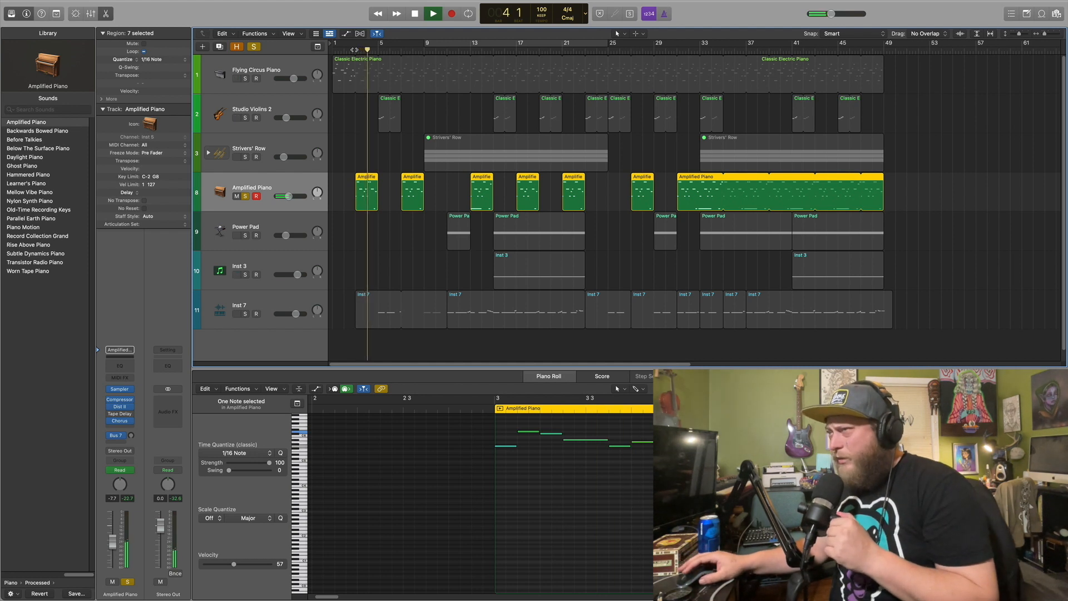
click(416, 15)
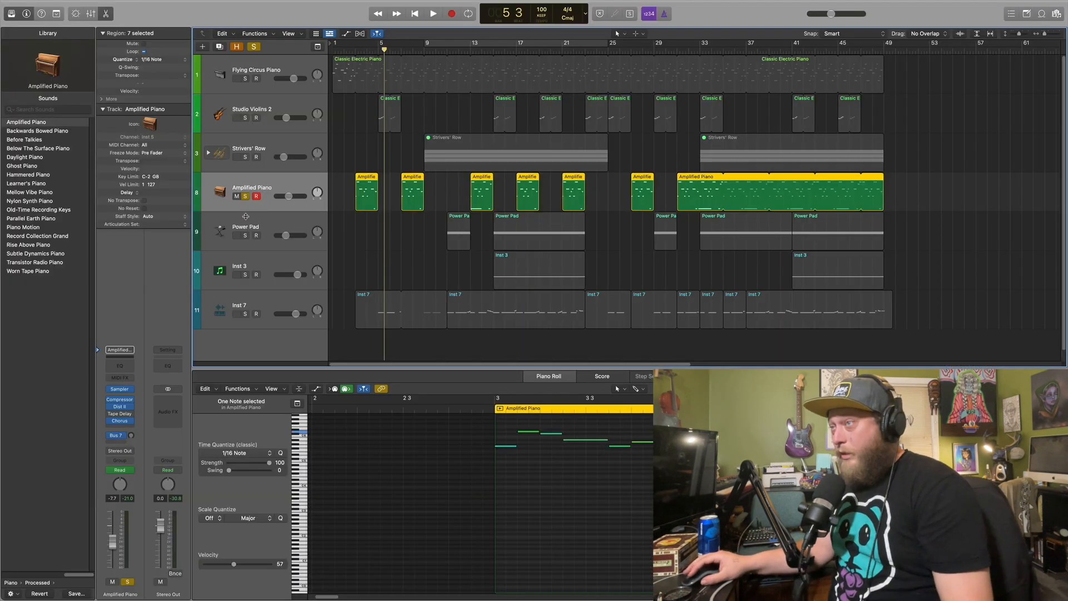
Solo the Flying Circus Piano alongside the Amplified Piano and listen to both from the project start.
click(245, 78)
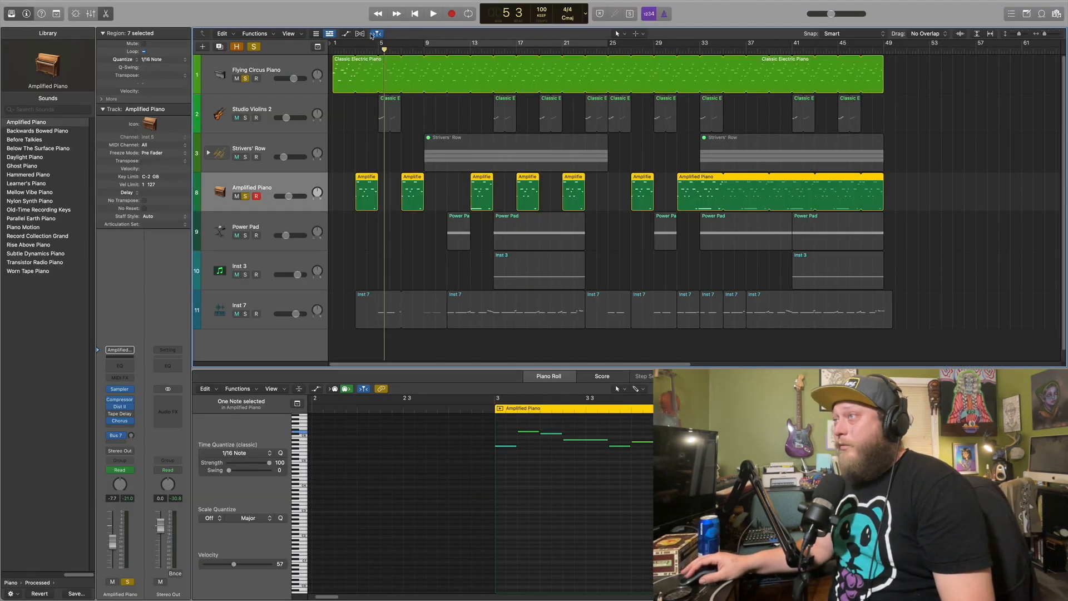
click(415, 13)
click(433, 14)
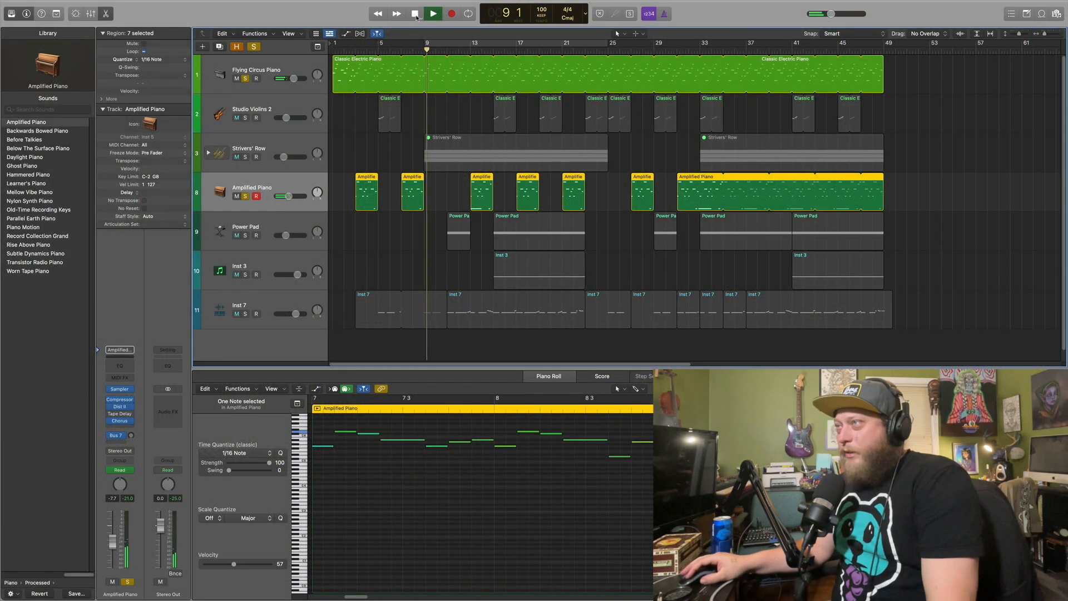
key(space)
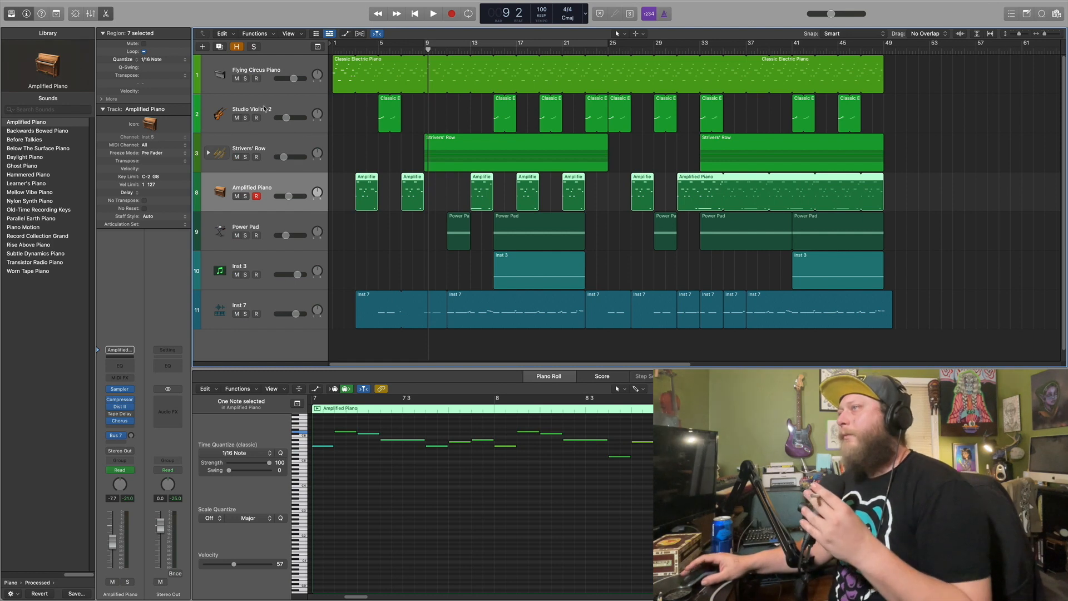
Solo the Studio Violins 2 track and view the settings of its Rotor Cabinet effect.
click(289, 116)
click(246, 117)
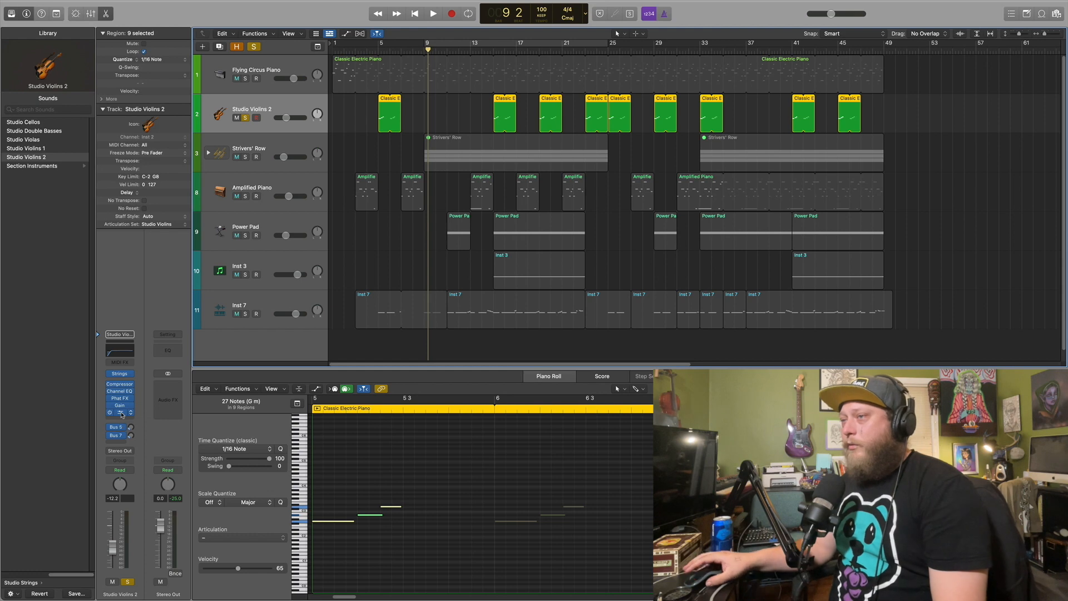
click(121, 413)
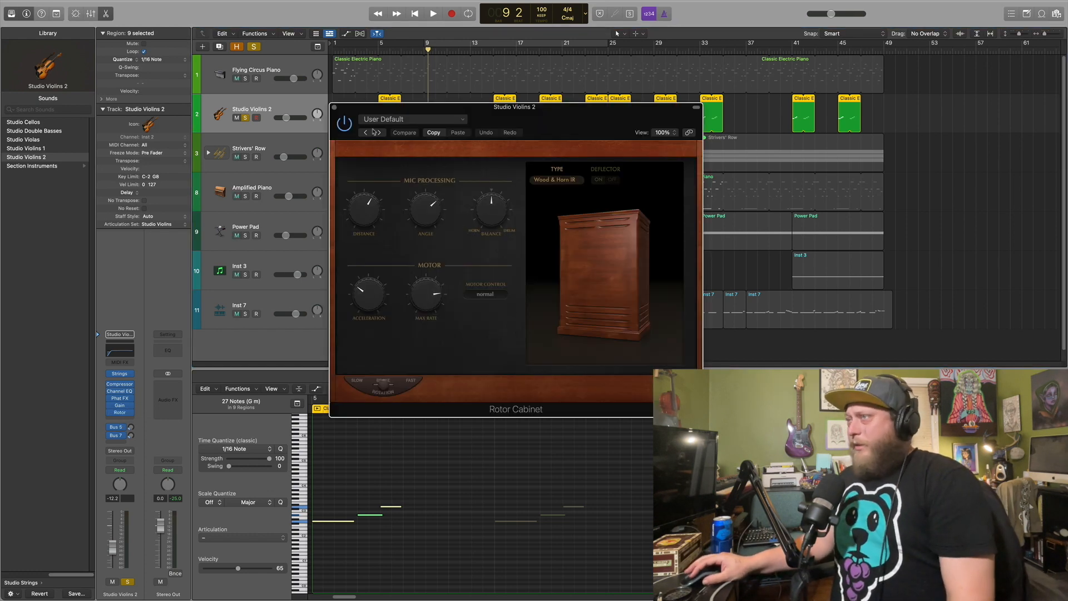
click(335, 108)
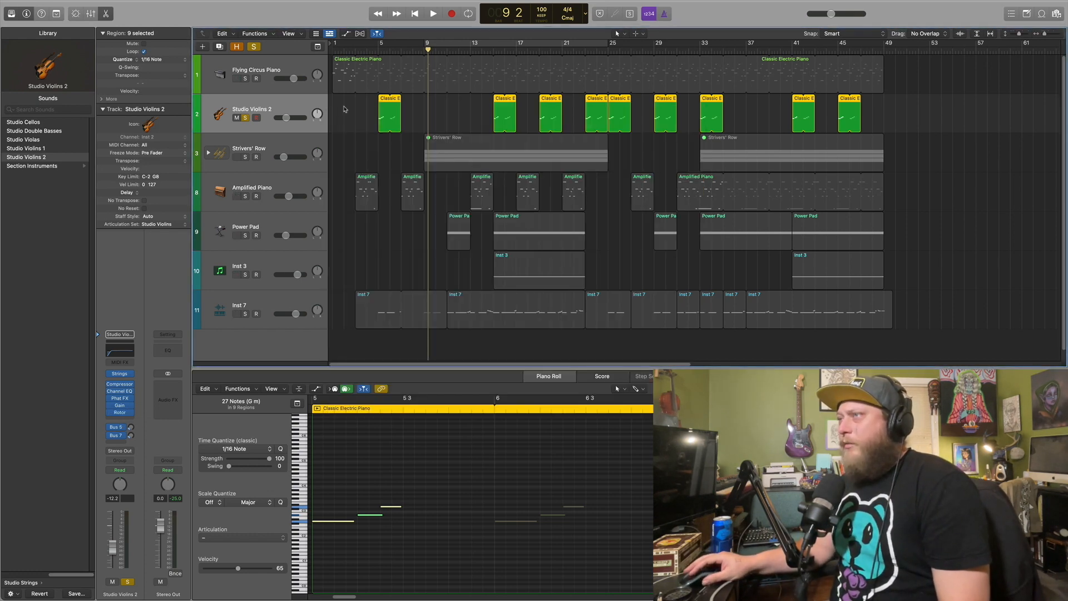
Play the violins from bar 5, add the Flying Circus Piano to the solo, replay both and return to the start.
drag(386, 51, 379, 50)
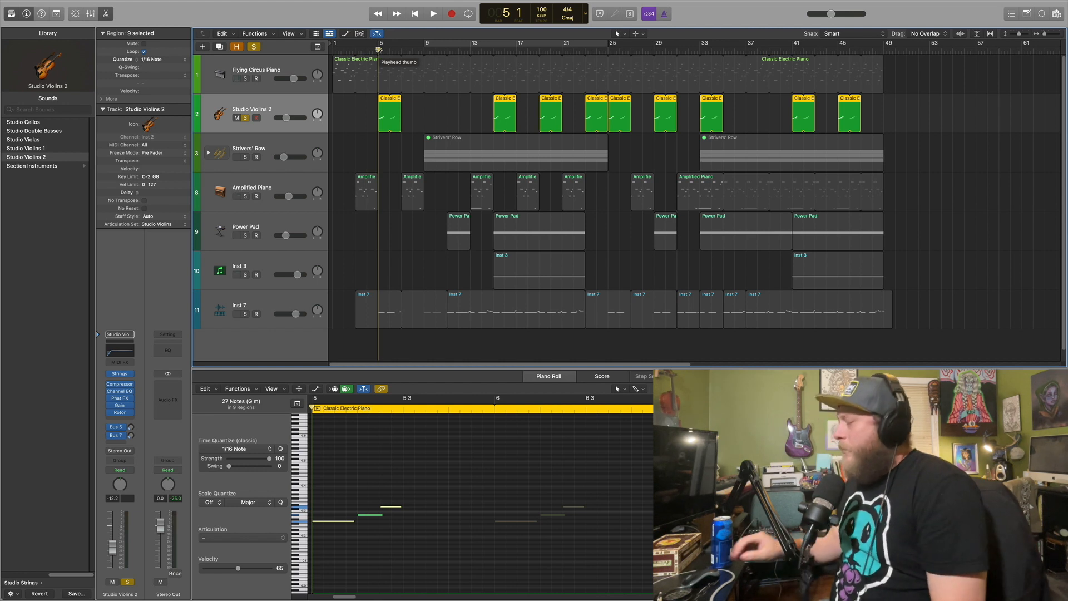
click(433, 14)
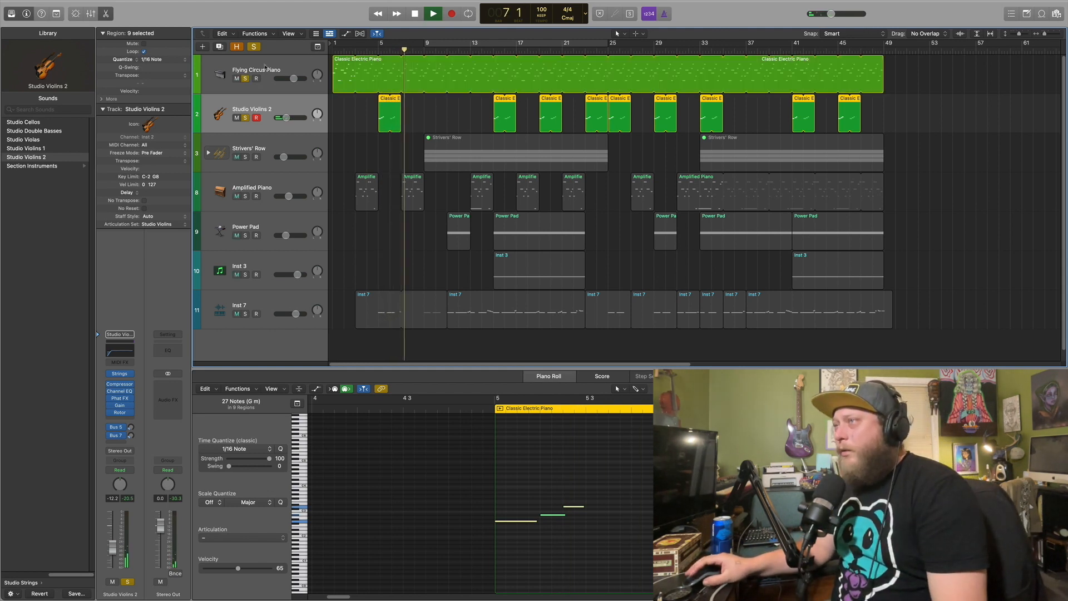
click(245, 78)
click(368, 52)
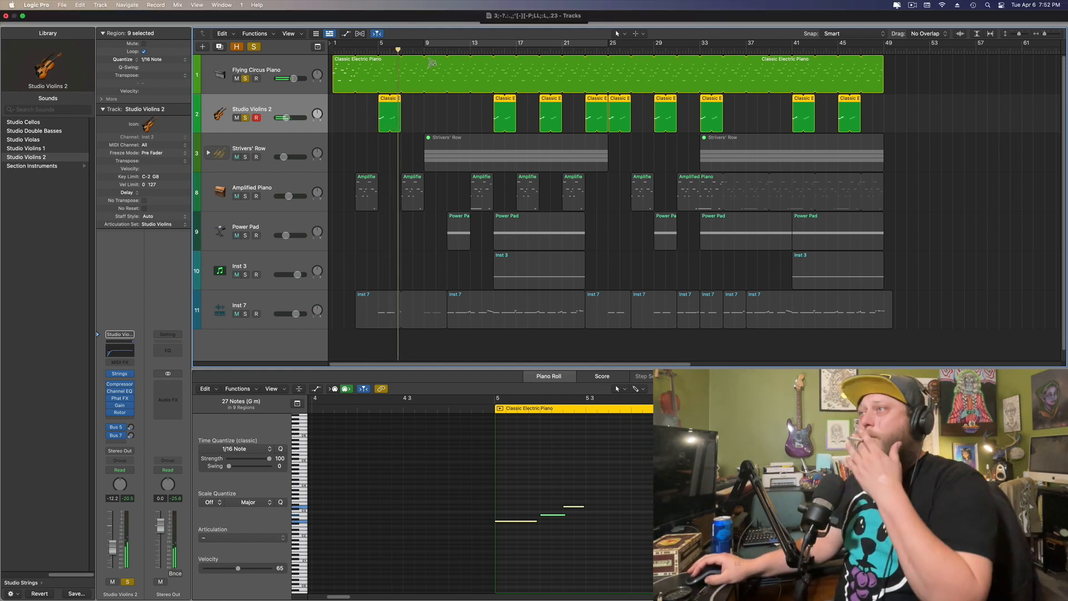
click(414, 14)
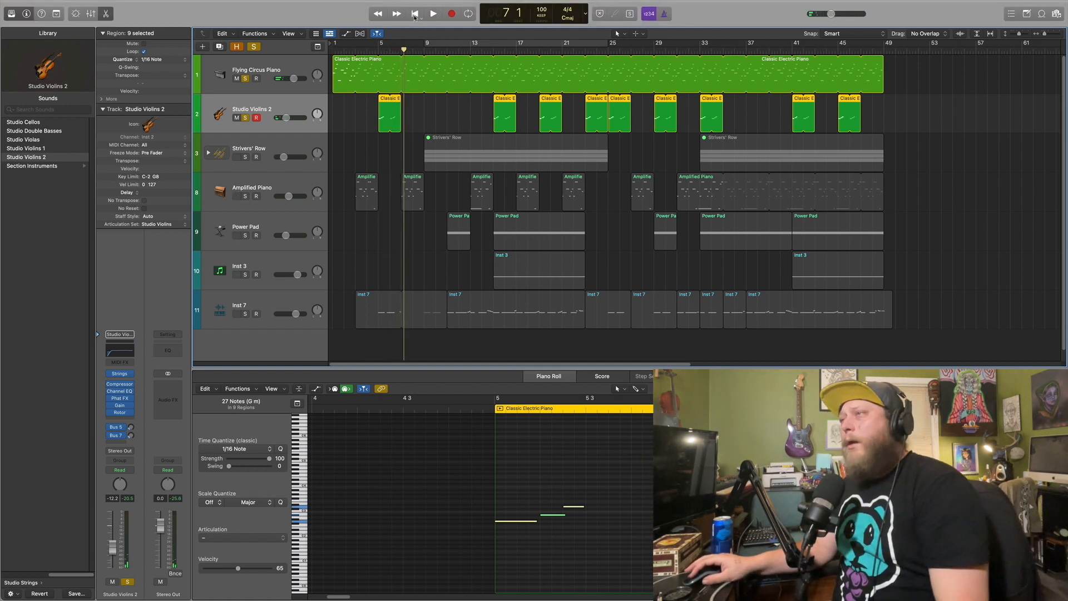
click(415, 14)
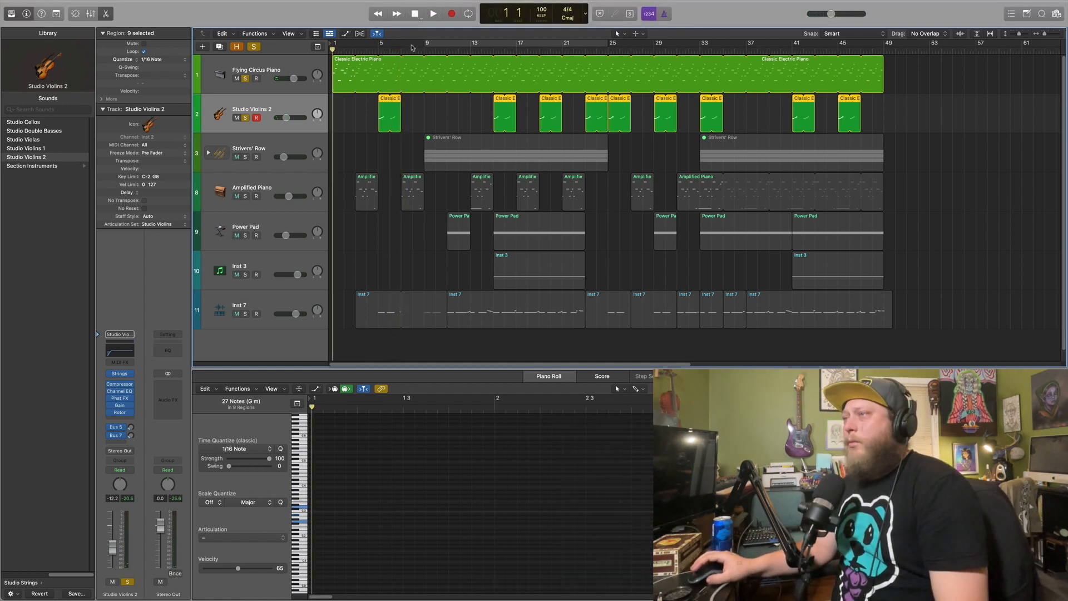
Unsolo the violins and Flying Circus Piano, solo the Inst 7 track and inspect its Quick Sampler settings.
click(273, 305)
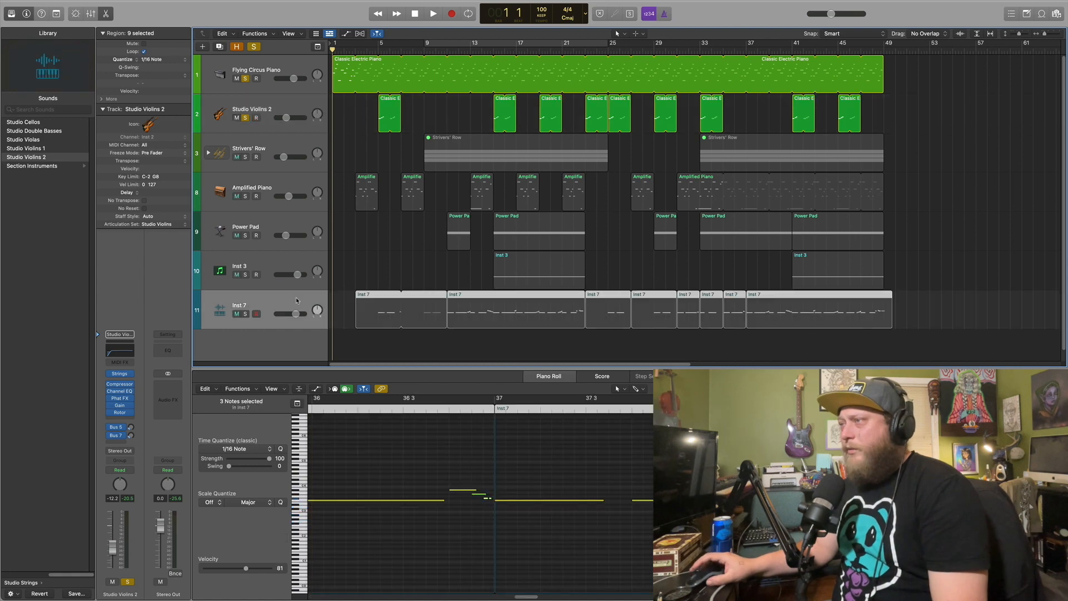
click(245, 118)
click(245, 79)
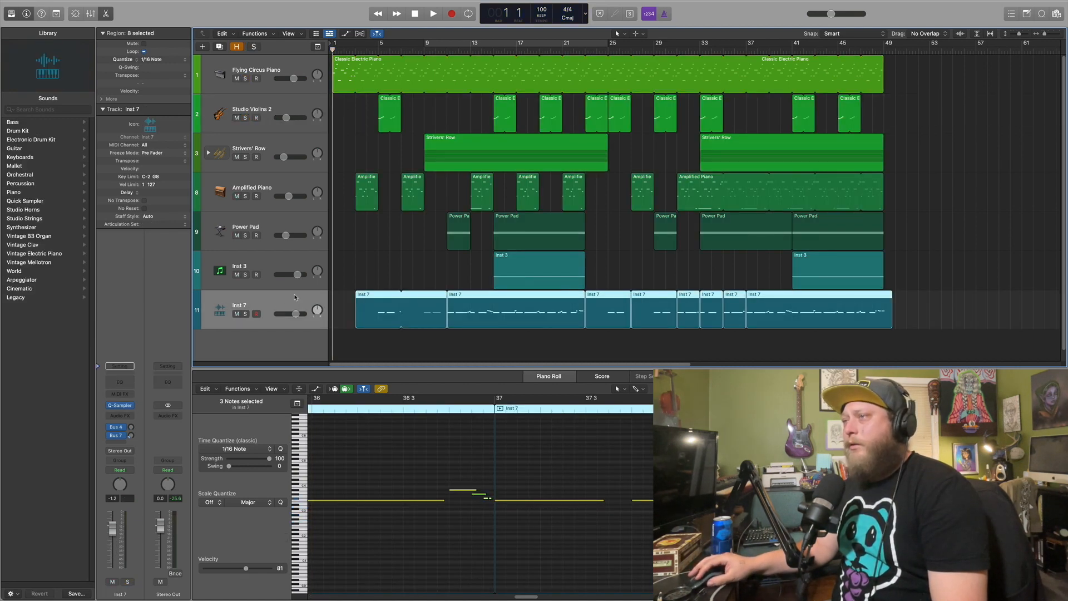
click(245, 313)
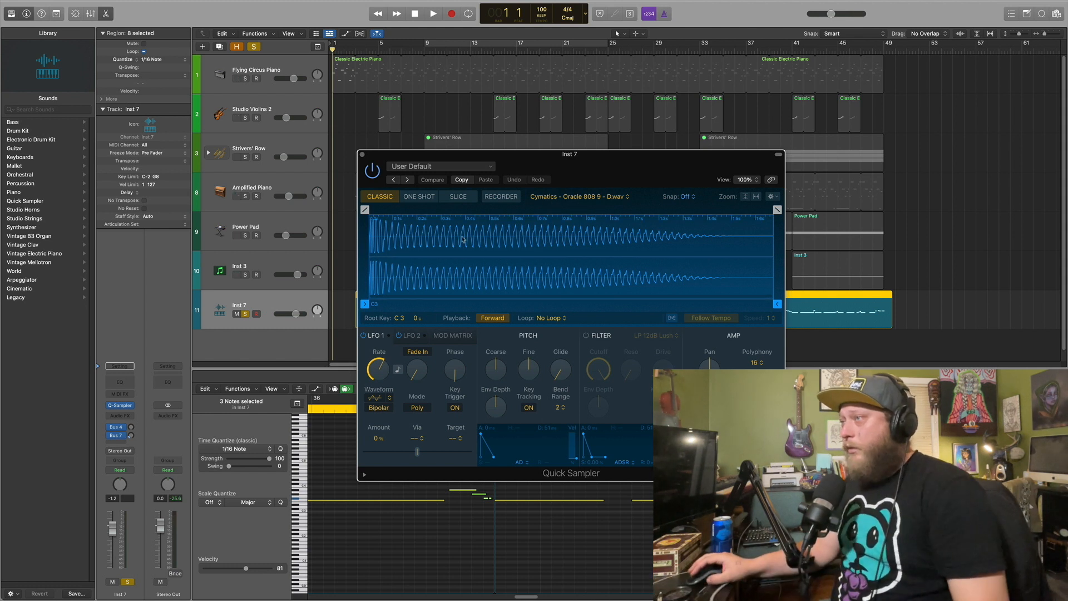
drag(511, 155, 485, 184)
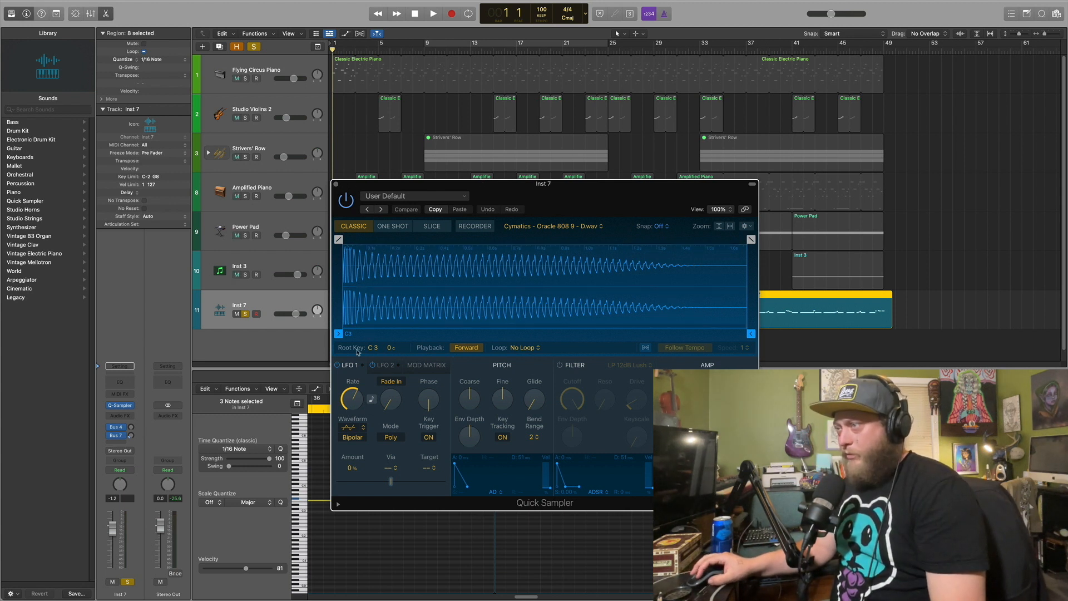
click(336, 186)
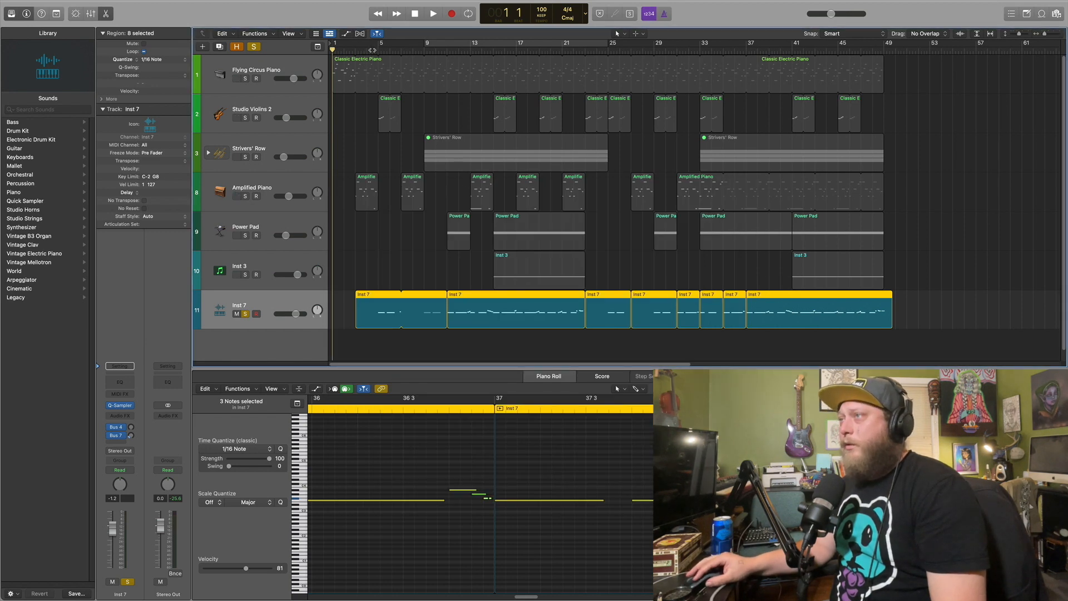
Play the Inst 7 track from about bar 4 and add Studio Violins 2 and Flying Circus Piano to the solo.
click(372, 50)
key(space)
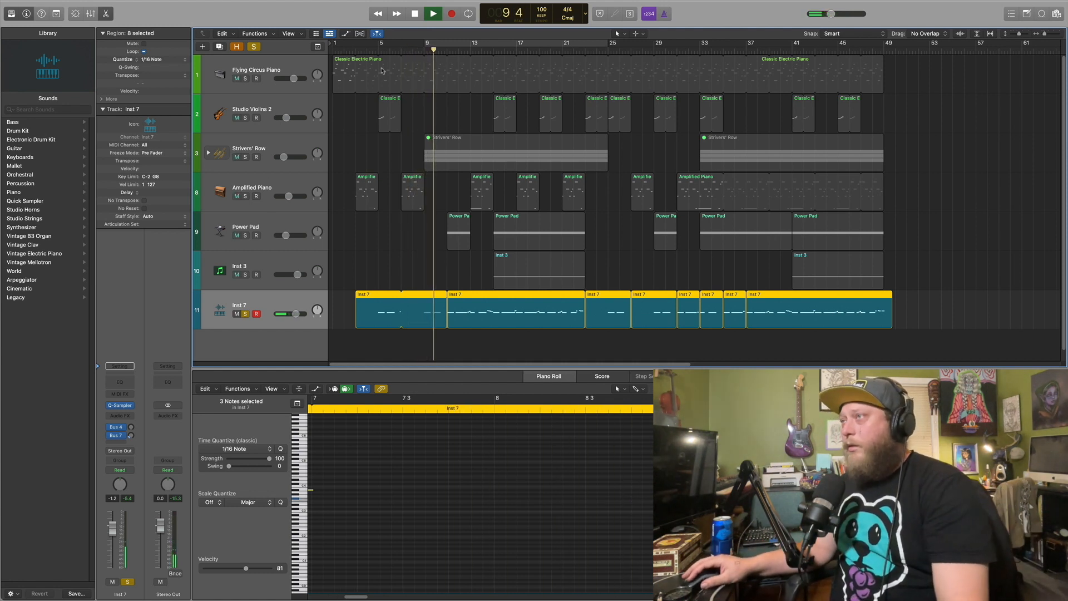
click(367, 50)
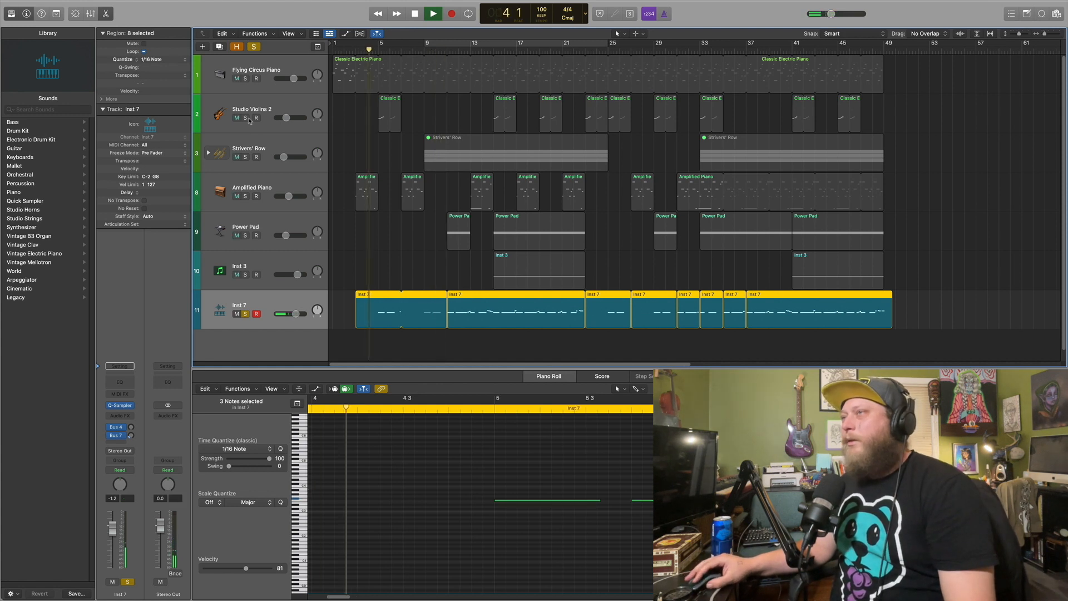
click(245, 118)
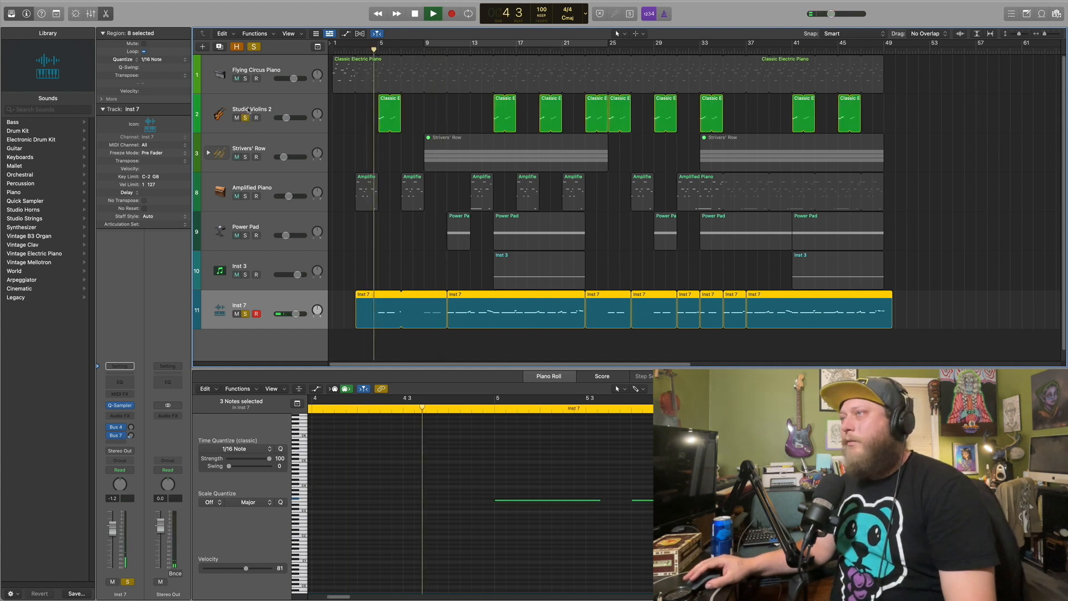
click(245, 78)
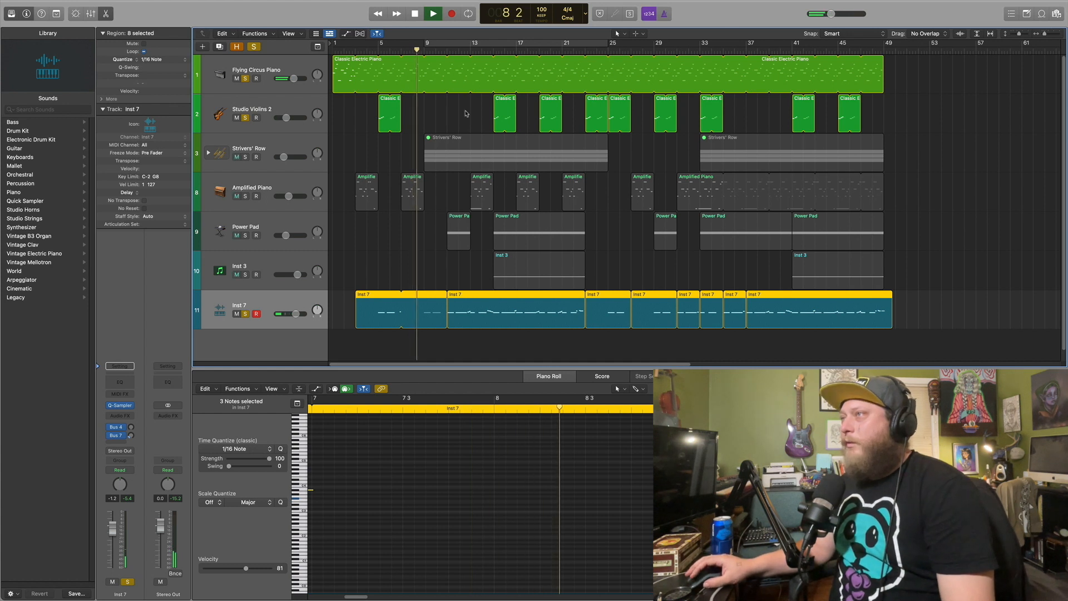
Listen to the three soloed tracks from about bar 10, stop playback and place the playhead at bar 5.
click(438, 50)
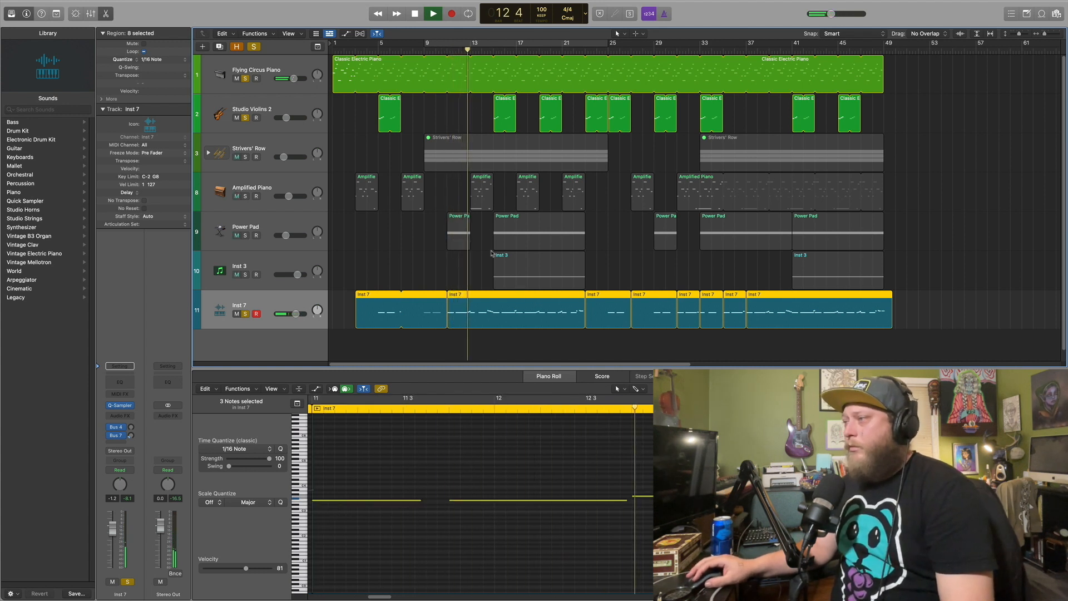
click(415, 13)
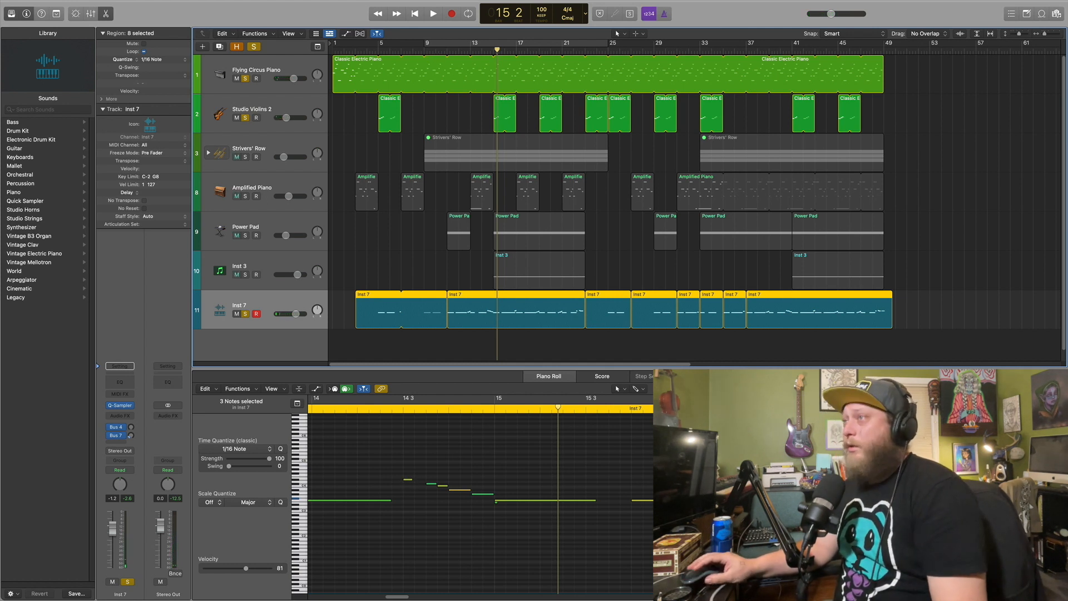
click(384, 50)
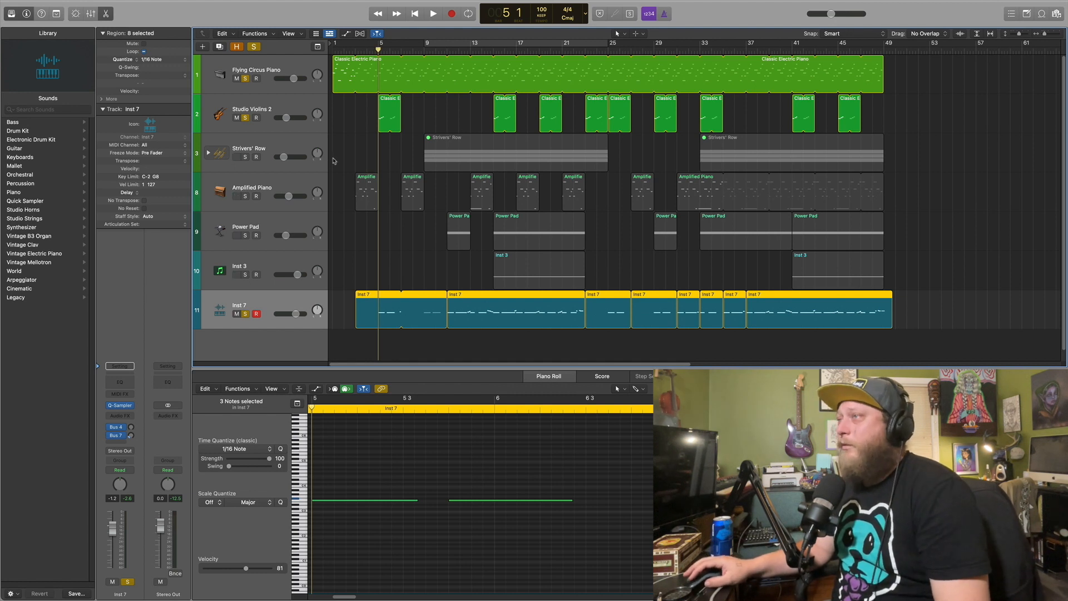
Clear the existing solos, solo the Strivers' Row track and place the playhead at bar 9.
click(268, 160)
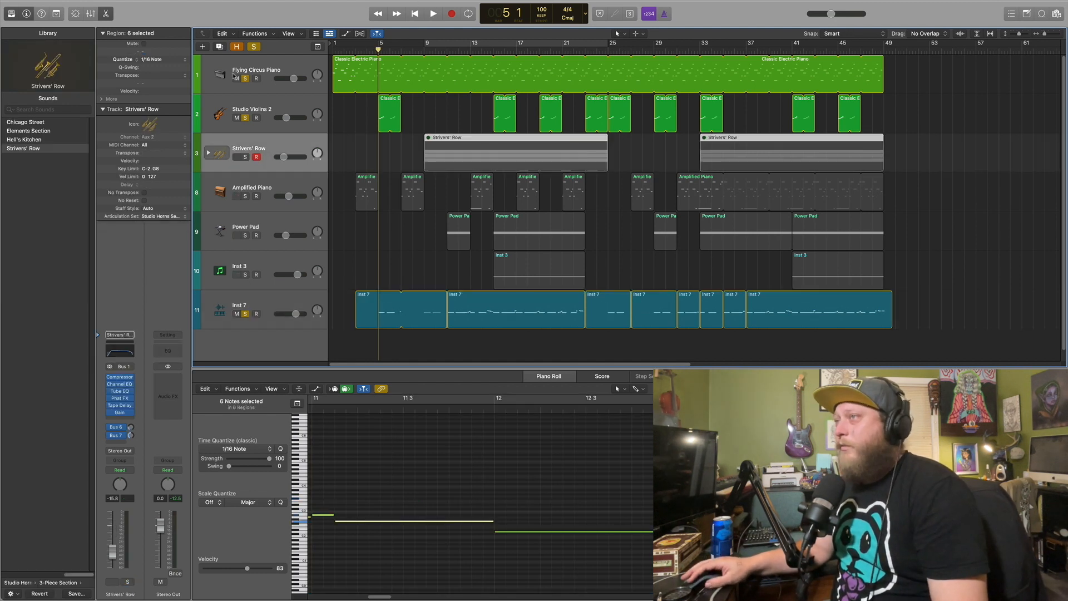
click(254, 48)
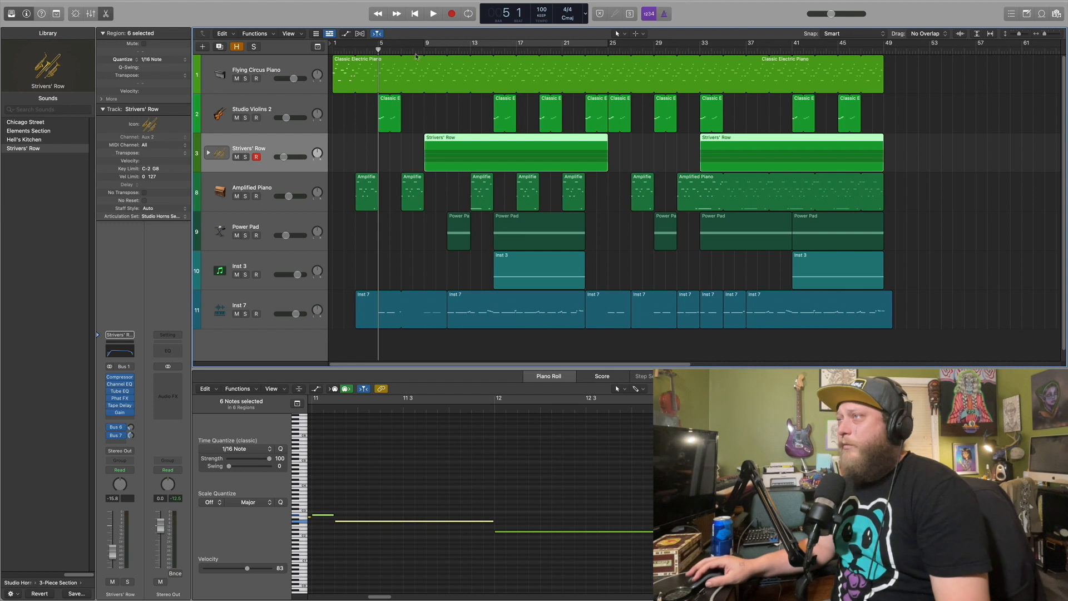
click(246, 157)
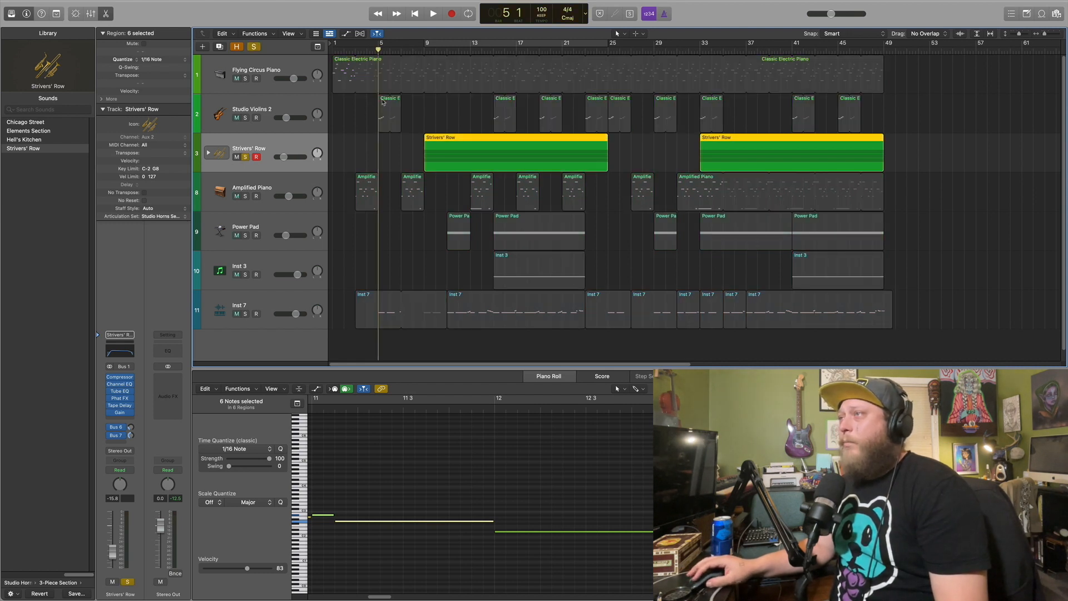
click(427, 49)
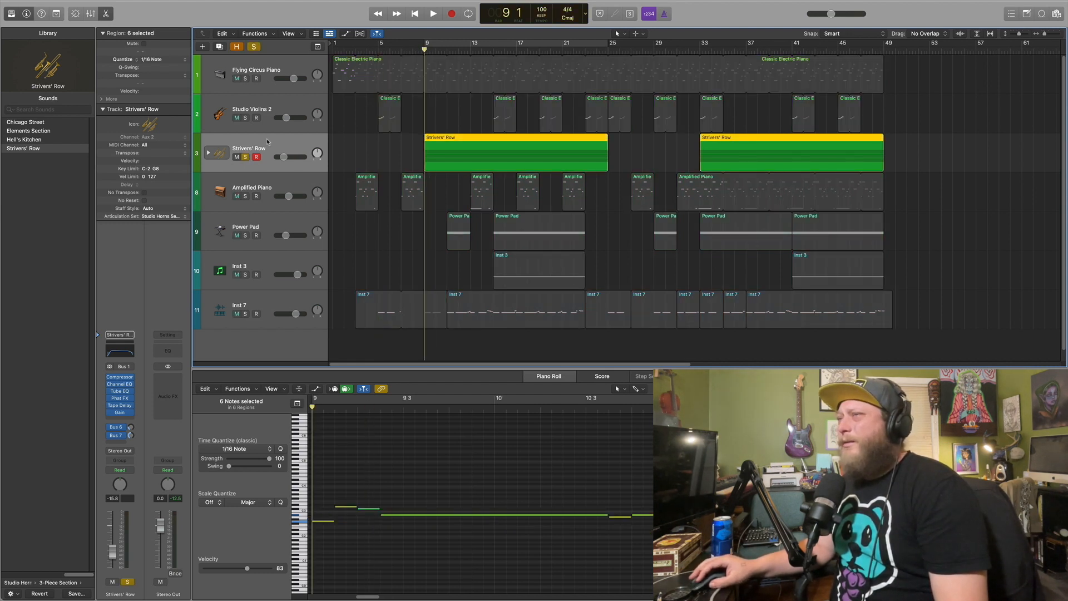
Expand the Strivers' Row stack to review its sub-tracks during playback, reset the playhead to bar 9 and collapse the stack.
click(208, 154)
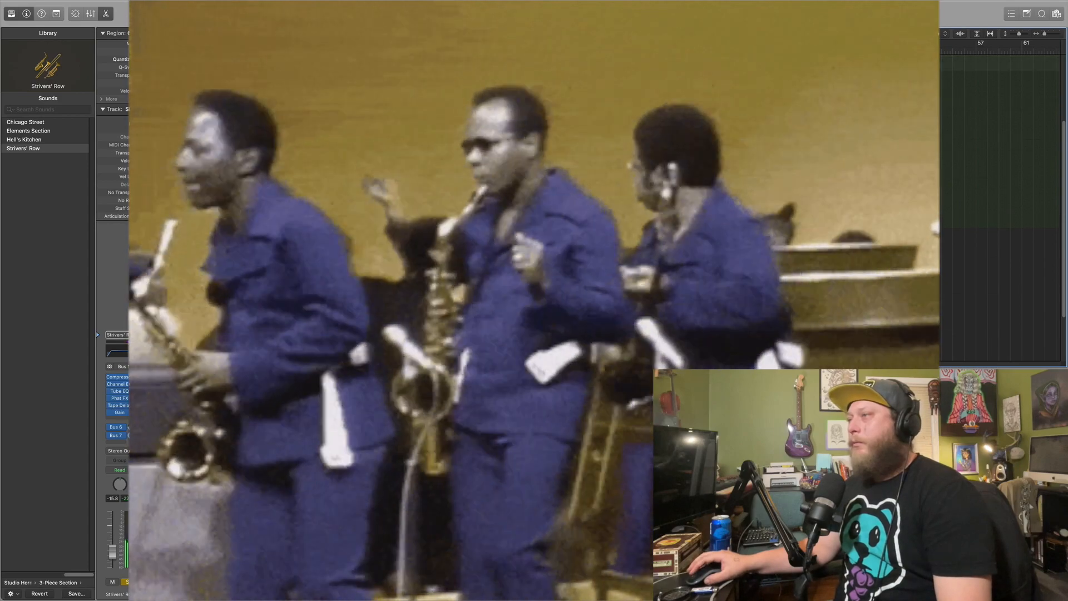
scroll(668, 209, up, 5)
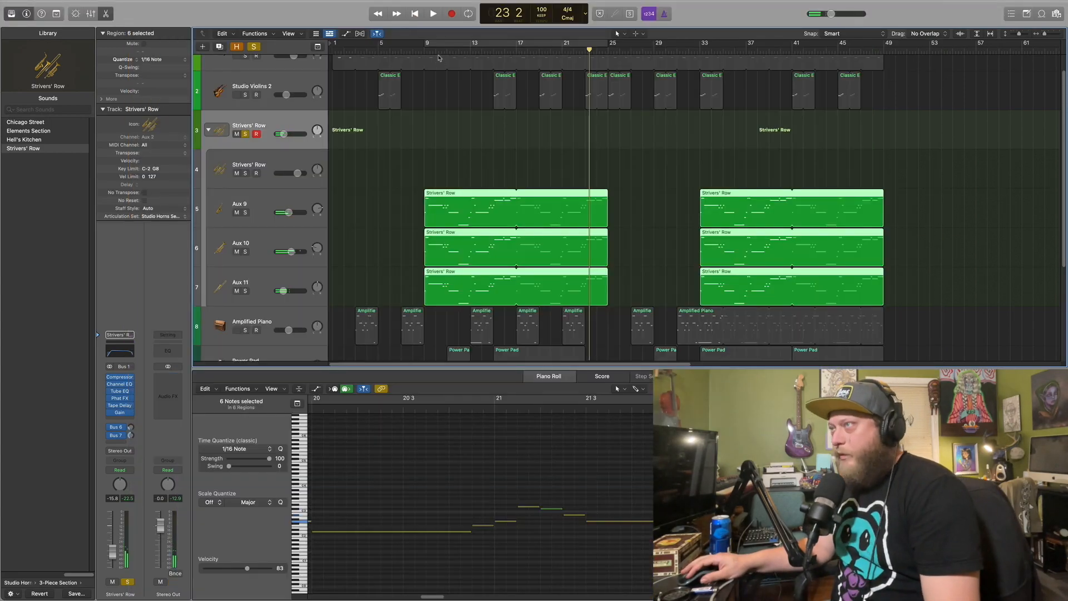
drag(439, 58, 424, 49)
scroll(458, 216, up, 1)
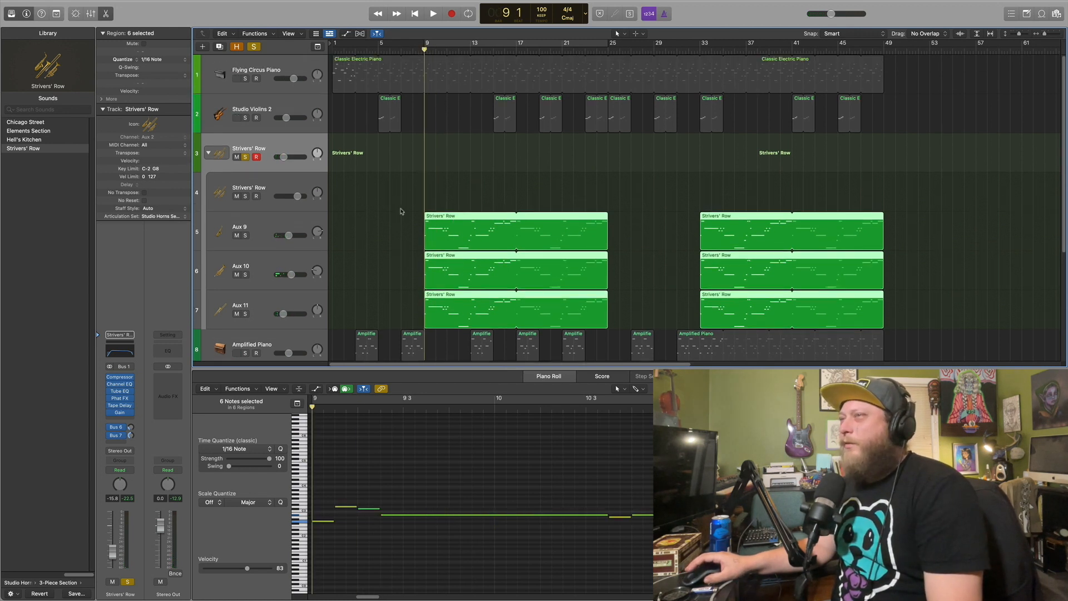
click(210, 154)
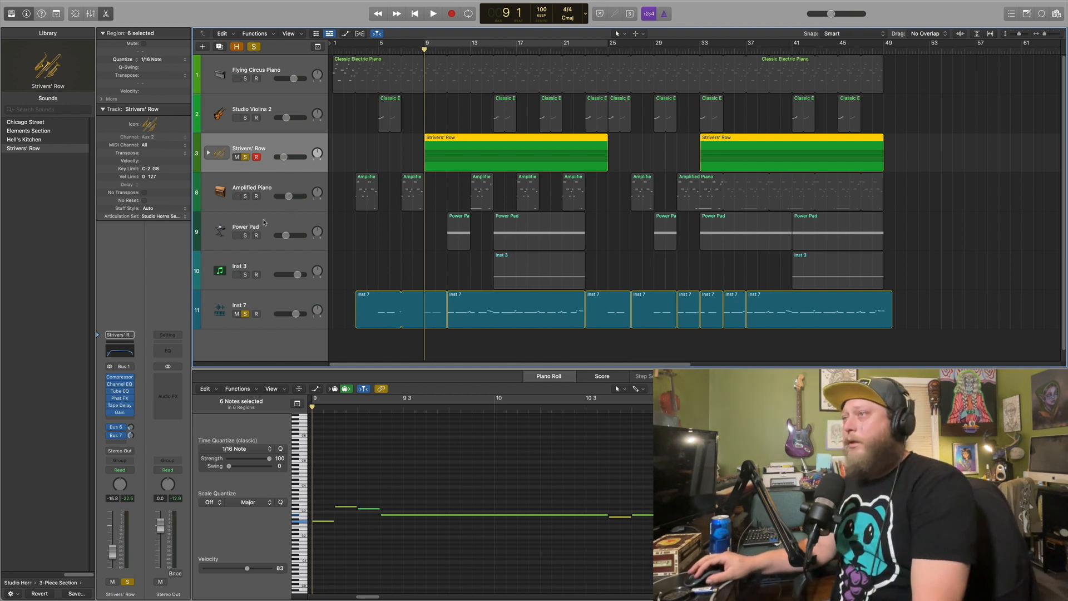
Solo the Power Pad track and unsolo Strivers' Row and Inst 7.
click(247, 237)
click(245, 236)
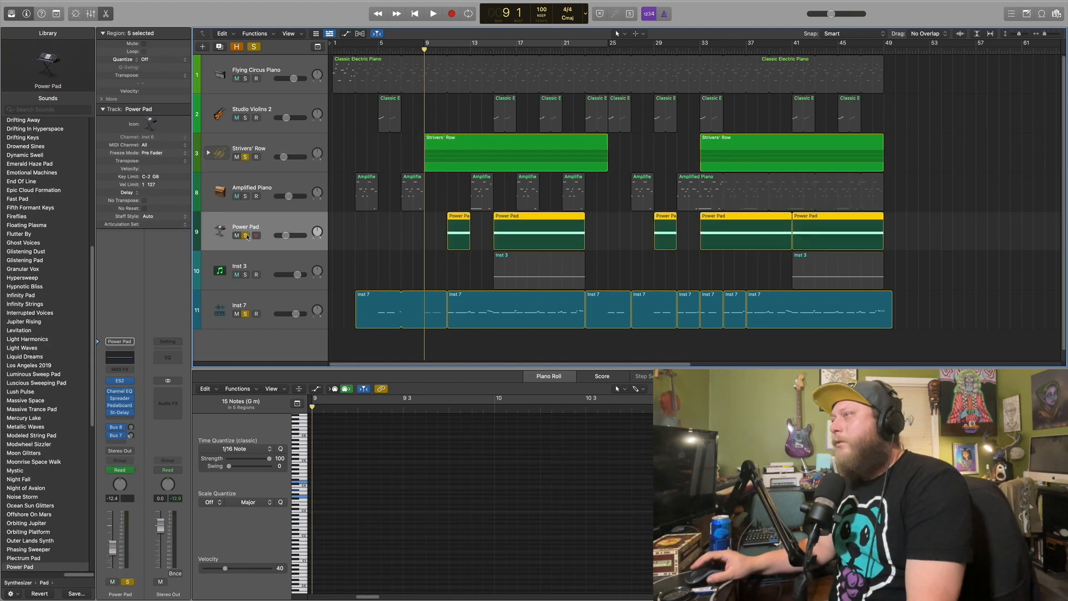
click(245, 157)
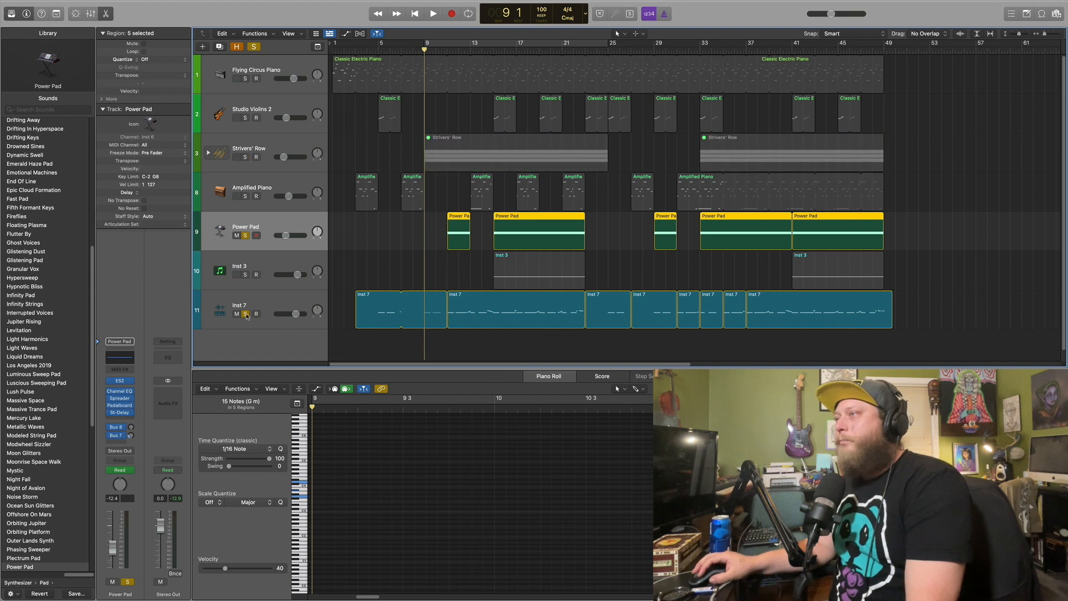
click(247, 315)
Play the soloed Power Pad from about bar 10, stop playback and place the playhead at bar 11.
double_click(440, 49)
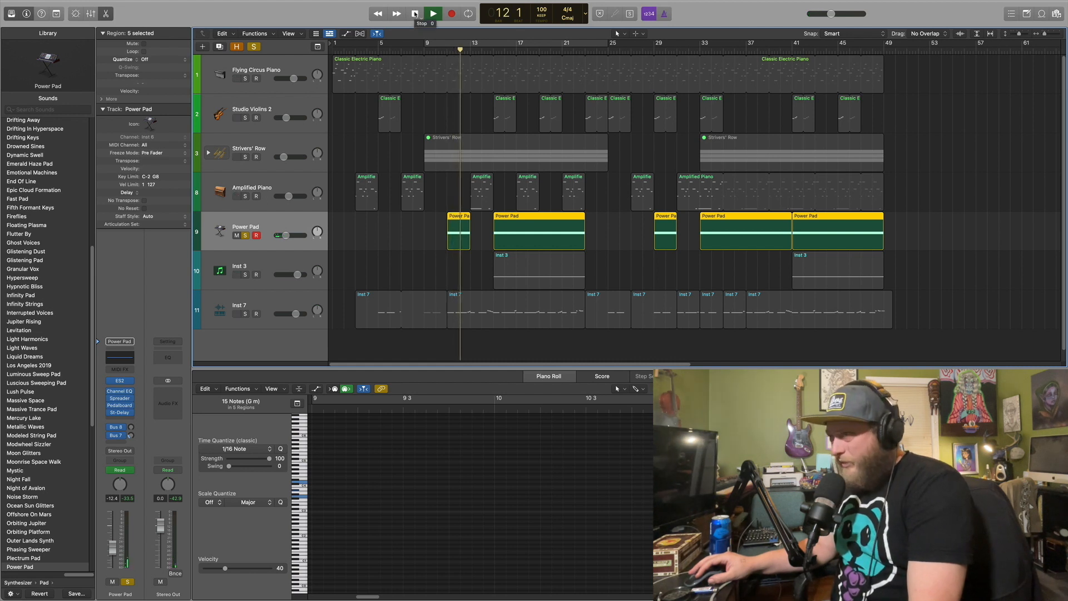
click(415, 13)
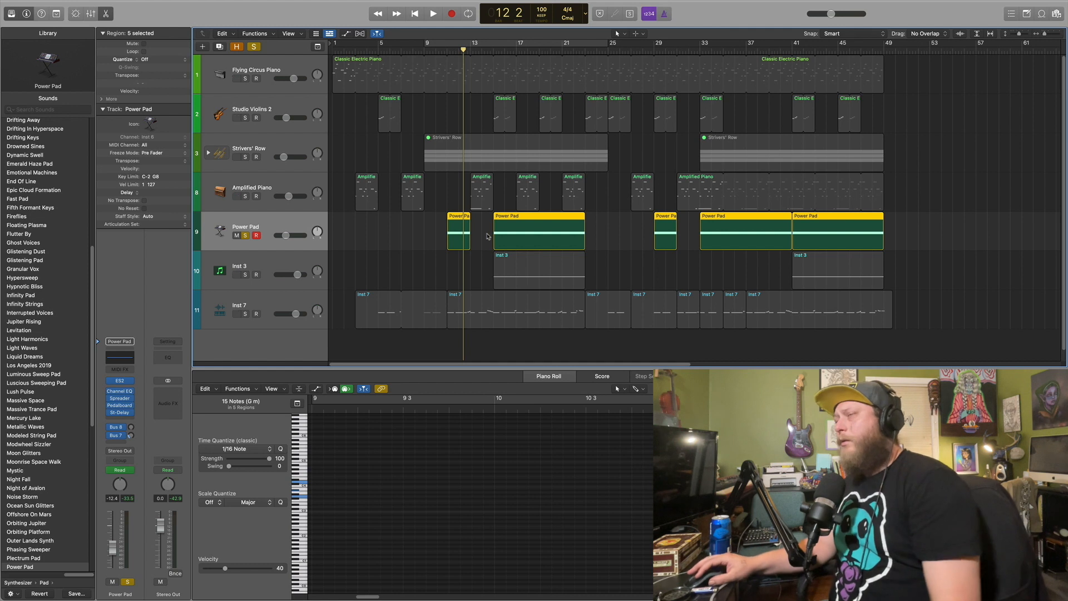
drag(463, 49, 448, 49)
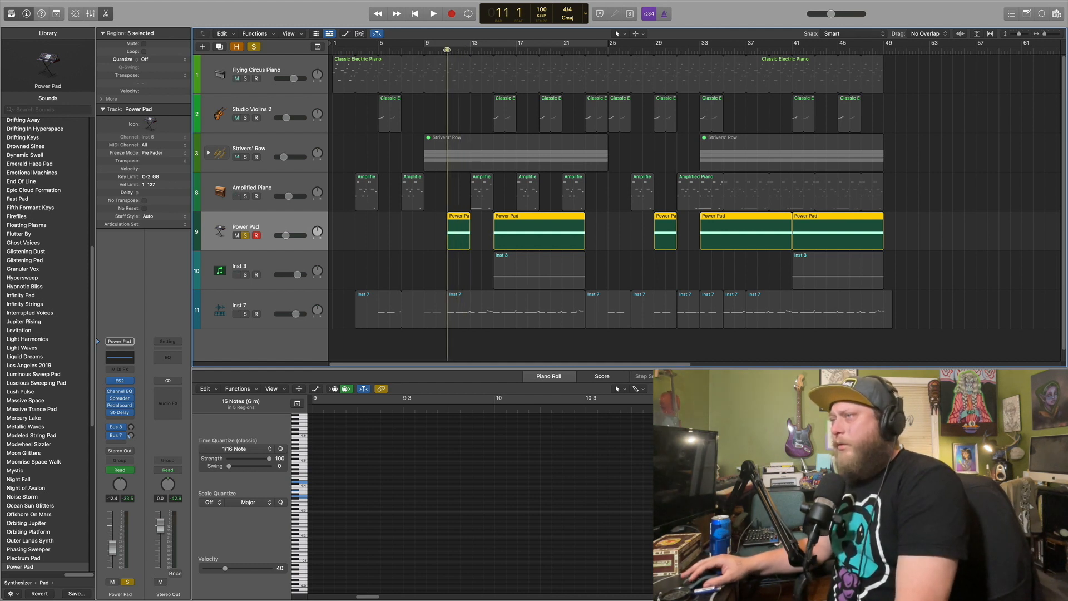
Add Strivers' Row to the solo, play from bar 9, bring in Inst 7 during playback and stop.
click(245, 157)
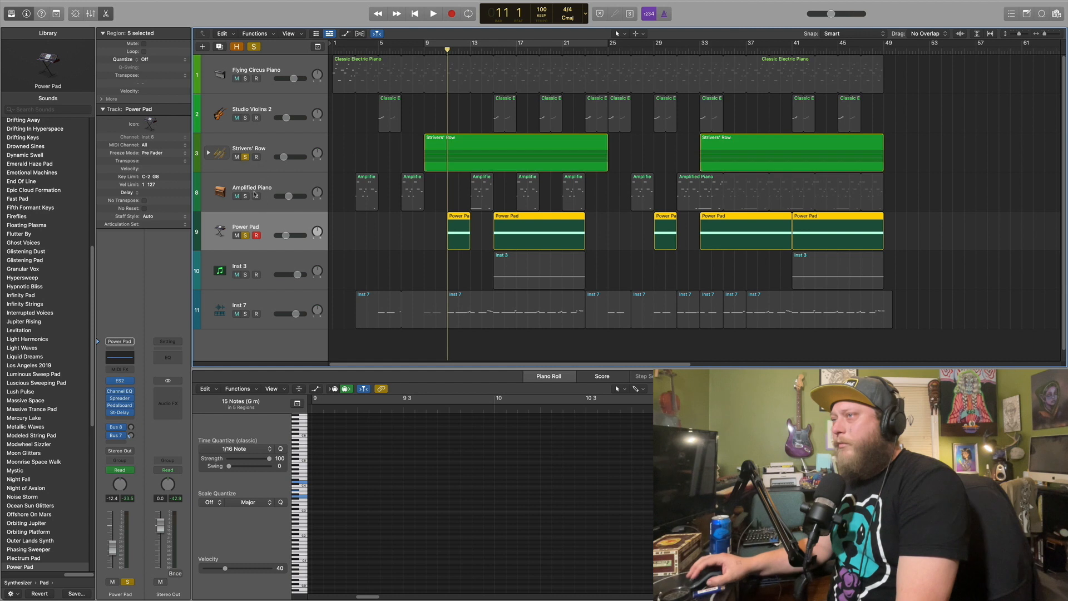
double_click(424, 52)
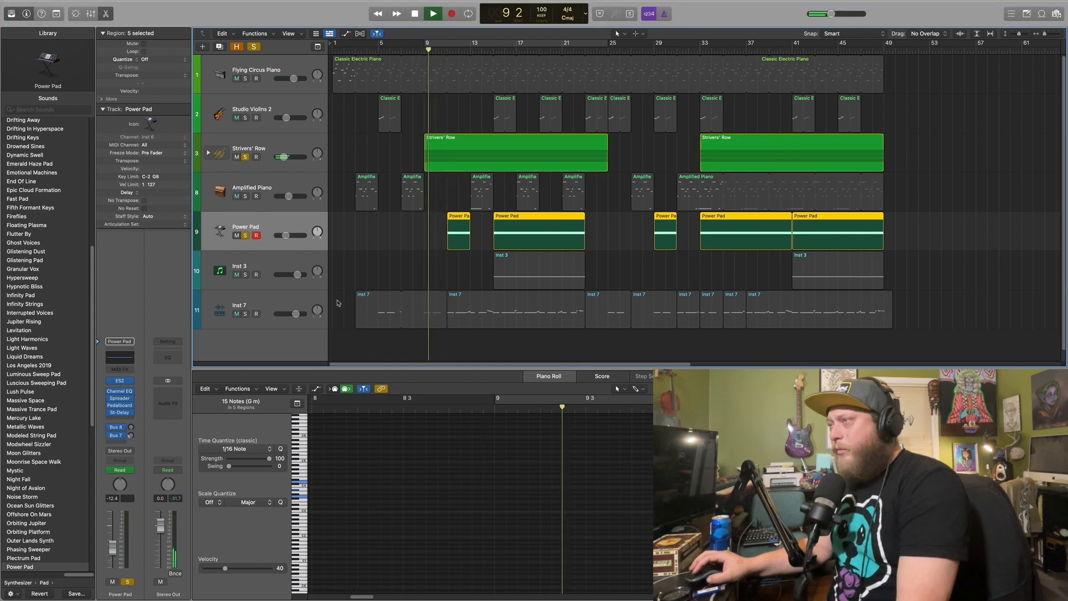
click(245, 314)
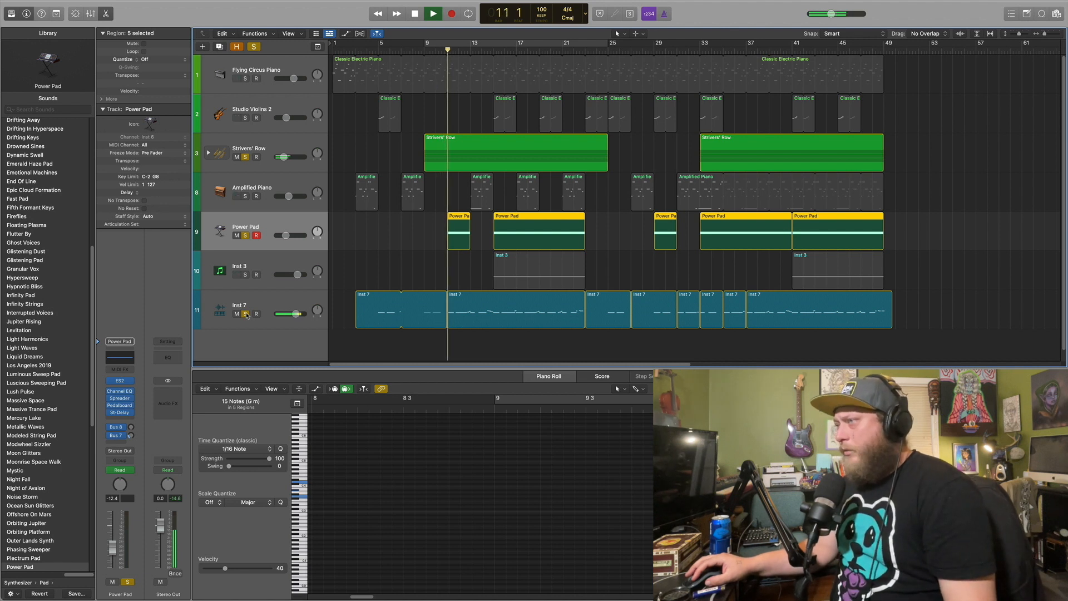
click(415, 13)
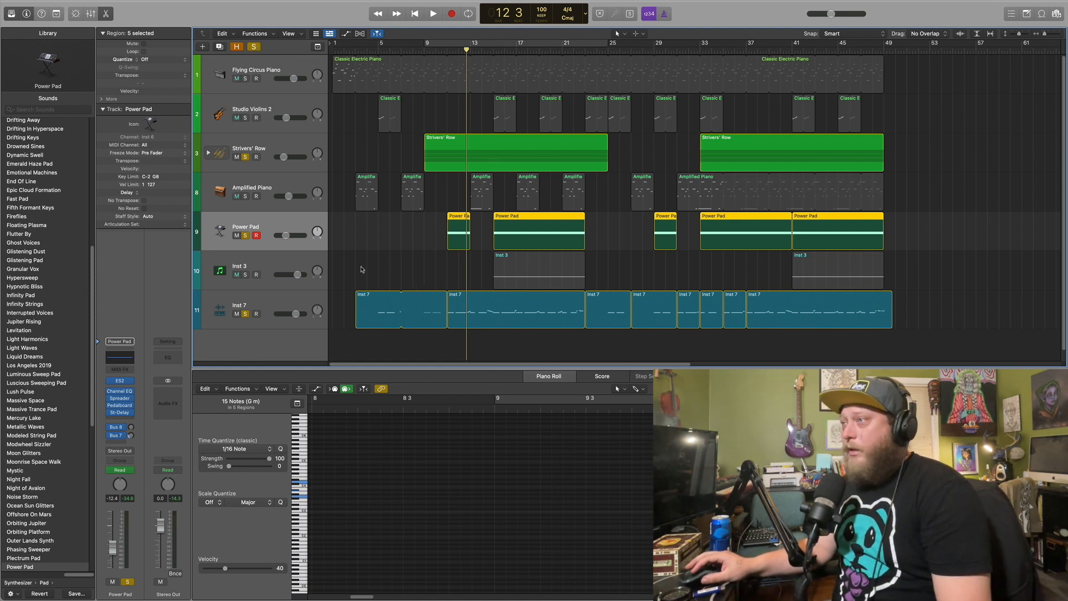
Return to bar 1, clear all solos and play the full arrangement.
click(416, 15)
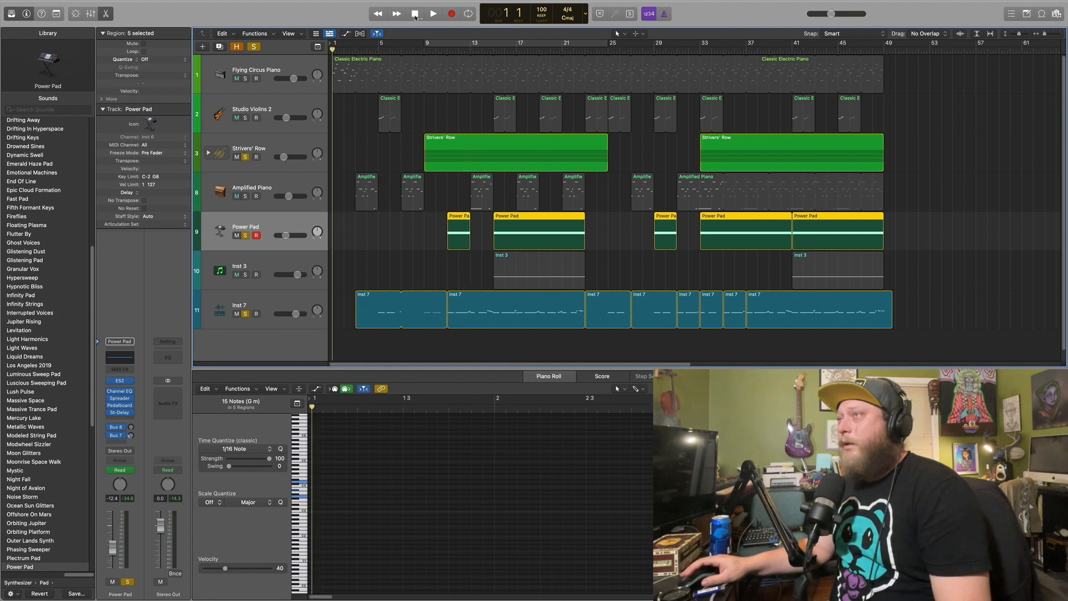
click(254, 47)
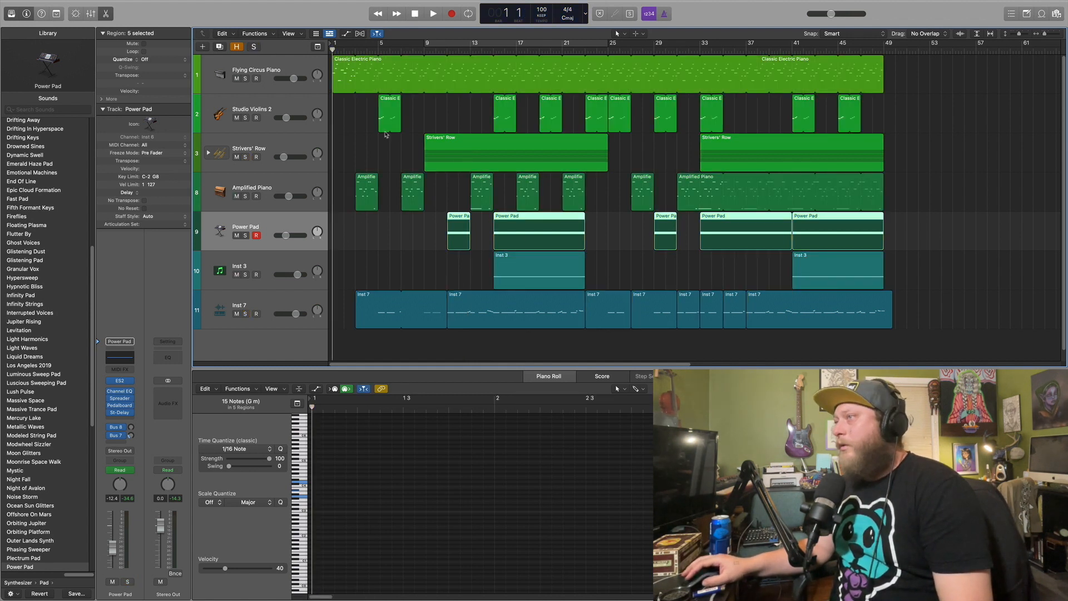
click(434, 14)
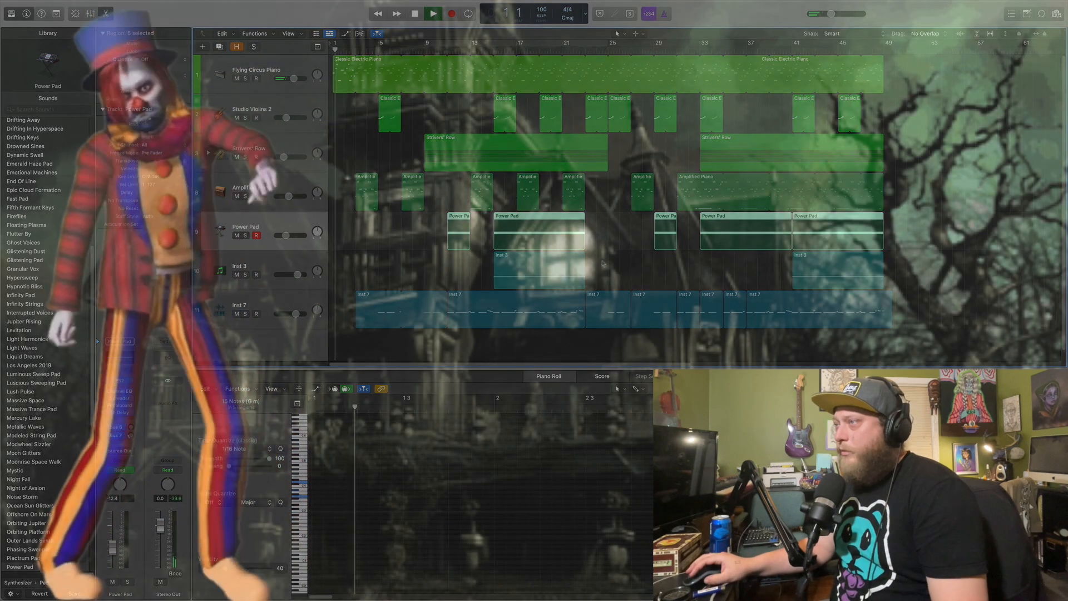